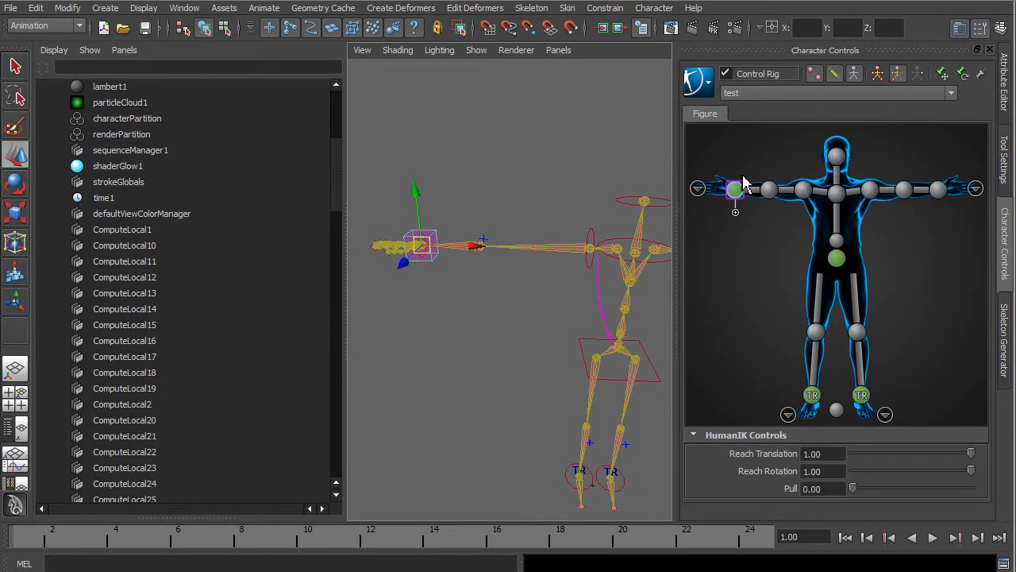
Open the right wrist auxiliary effector's HIK attributes and review the available Look shapes.
{"action": "left_click", "coordinate": [735, 213]}
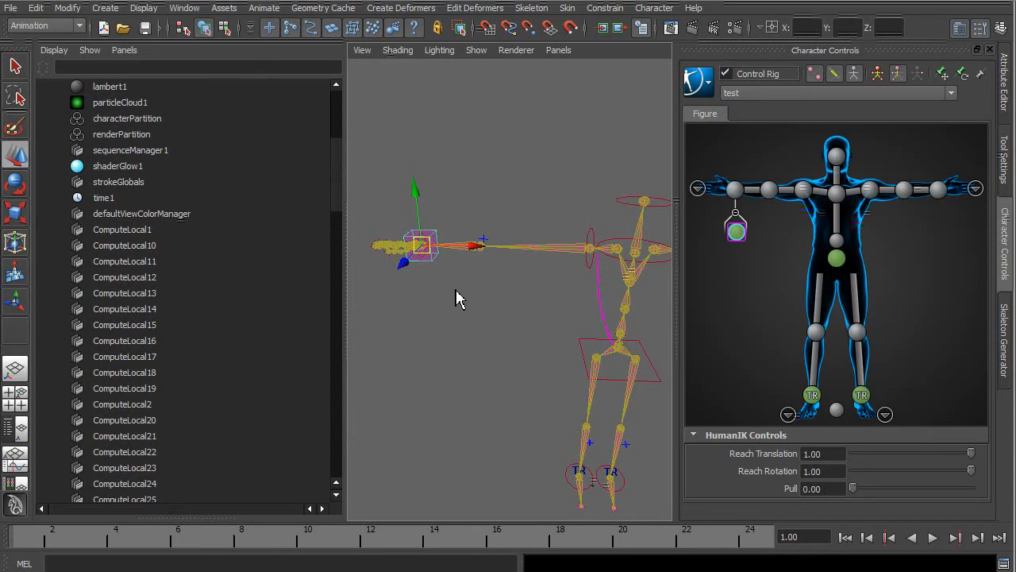
{"action": "left_click_drag", "start_coordinate": [467, 310], "coordinate": [585, 352], "text": "alt"}
{"action": "left_click", "coordinate": [1008, 104]}
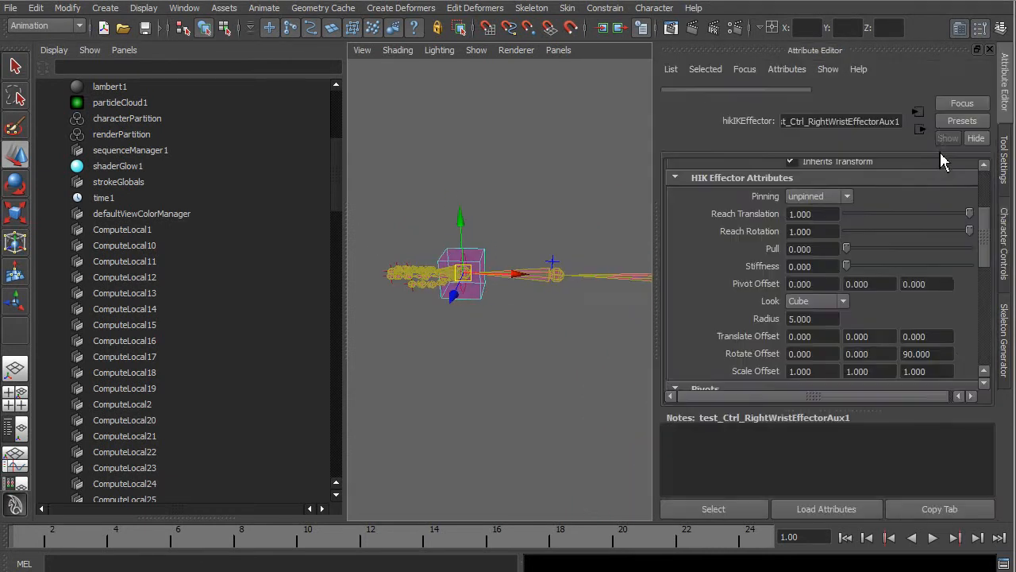
{"action": "left_click", "coordinate": [807, 319]}
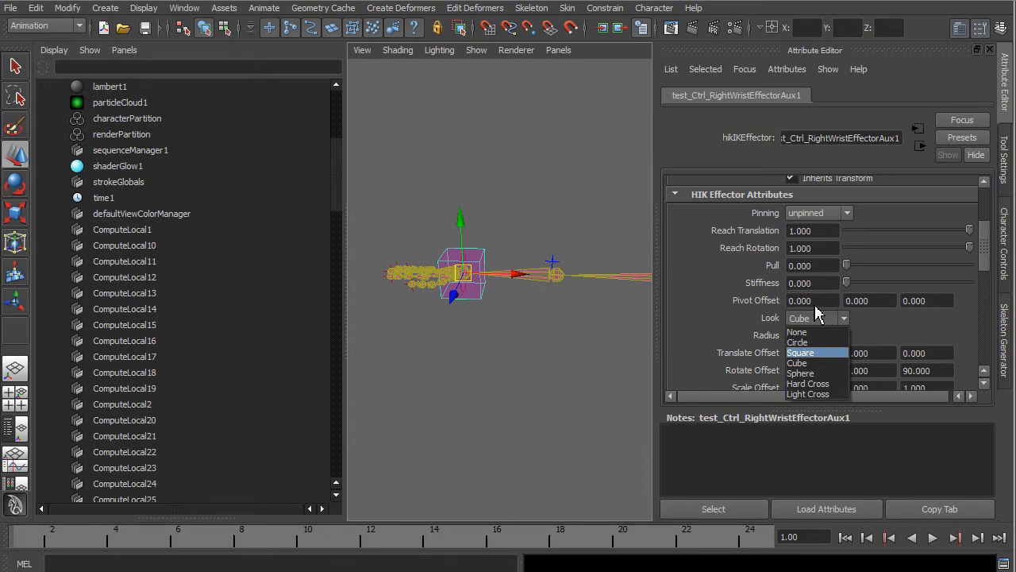
{"action": "left_click", "coordinate": [520, 220]}
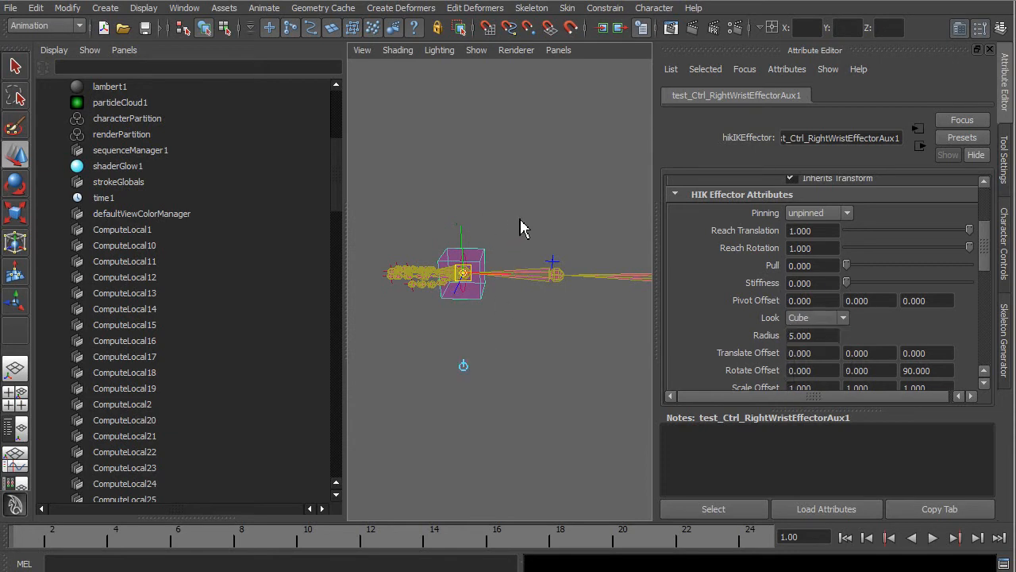
Place the right wrist's auxiliary effector above the hand, using a Pivot Offset Y of about -25.
{"action": "left_click_drag", "start_coordinate": [468, 252], "coordinate": [459, 136]}
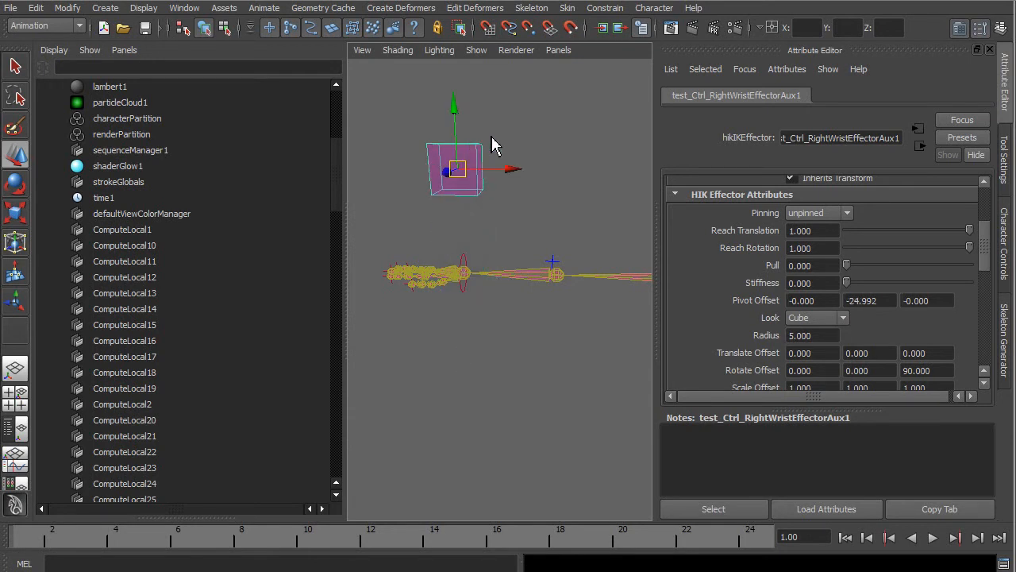
{"action": "left_click_drag", "start_coordinate": [551, 249], "coordinate": [508, 334], "text": "alt"}
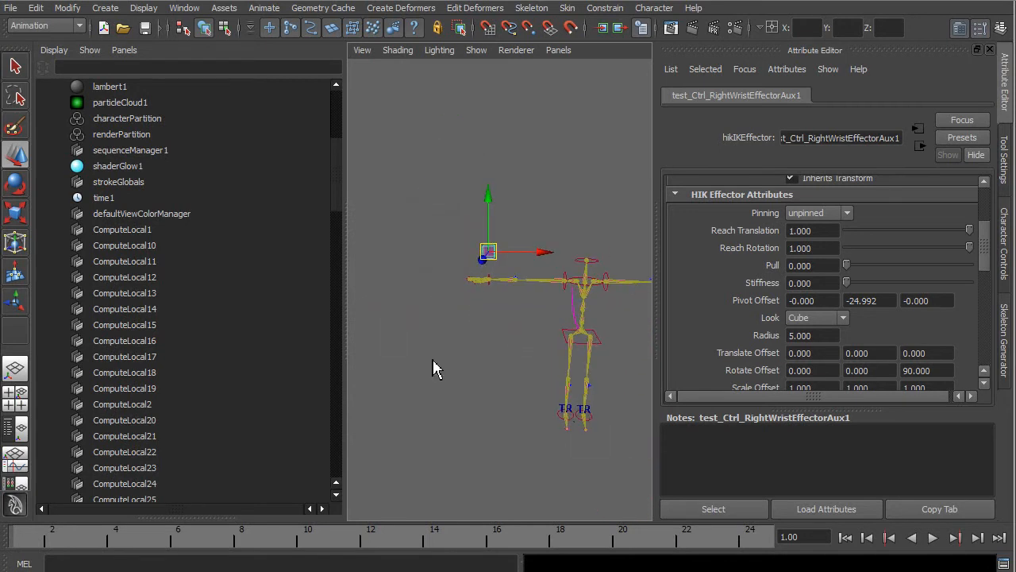
{"action": "left_click_drag", "start_coordinate": [342, 216], "coordinate": [355, 501]}
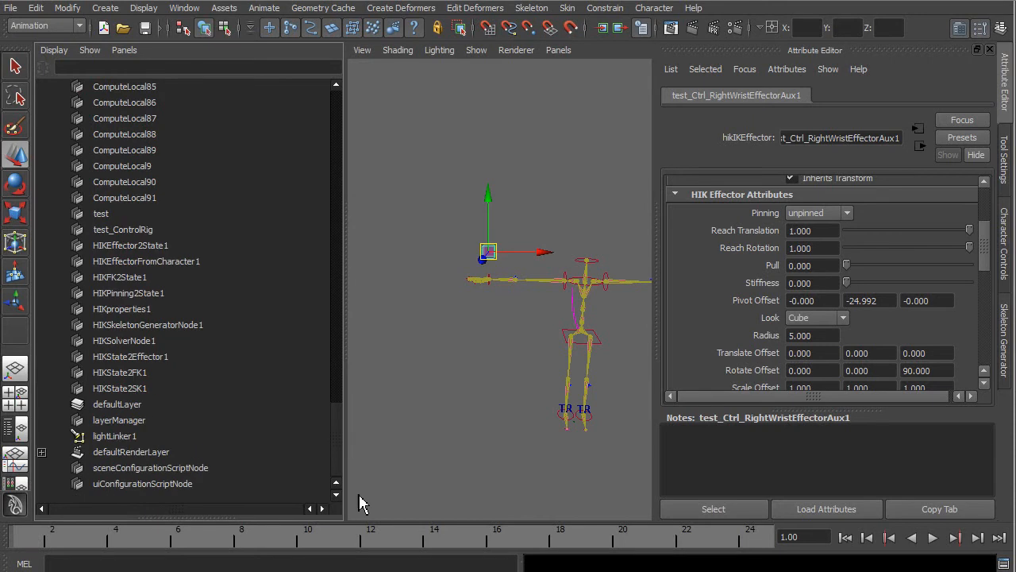
{"action": "scroll", "coordinate": [469, 336], "scroll_direction": "up", "scroll_amount": 3}
Move the auxiliary effector about 28.6 units inward along X, hide the rig's FK skeleton, and move the effector back outward.
{"action": "left_click_drag", "start_coordinate": [509, 237], "coordinate": [554, 239]}
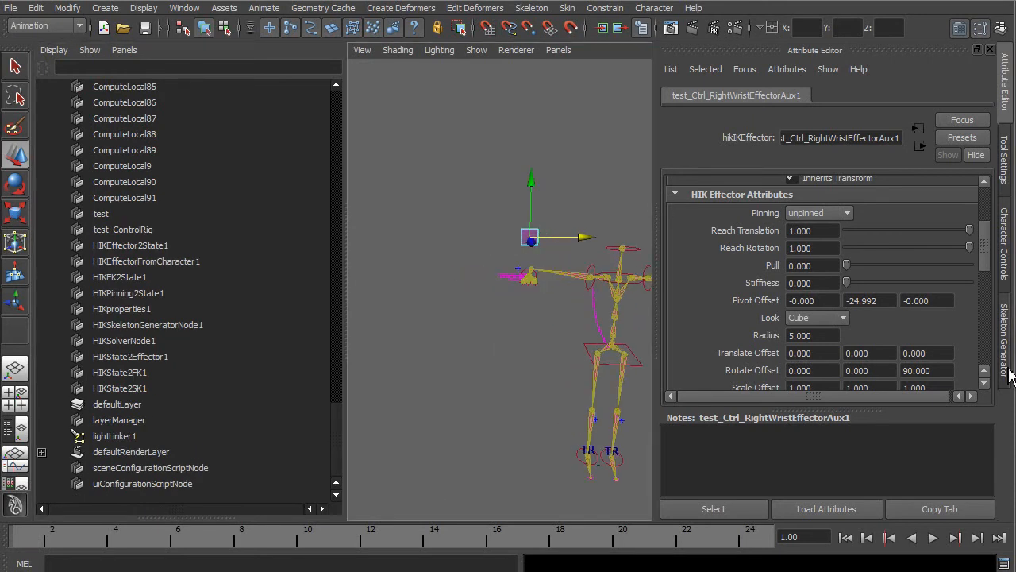
{"action": "left_click", "coordinate": [1005, 267]}
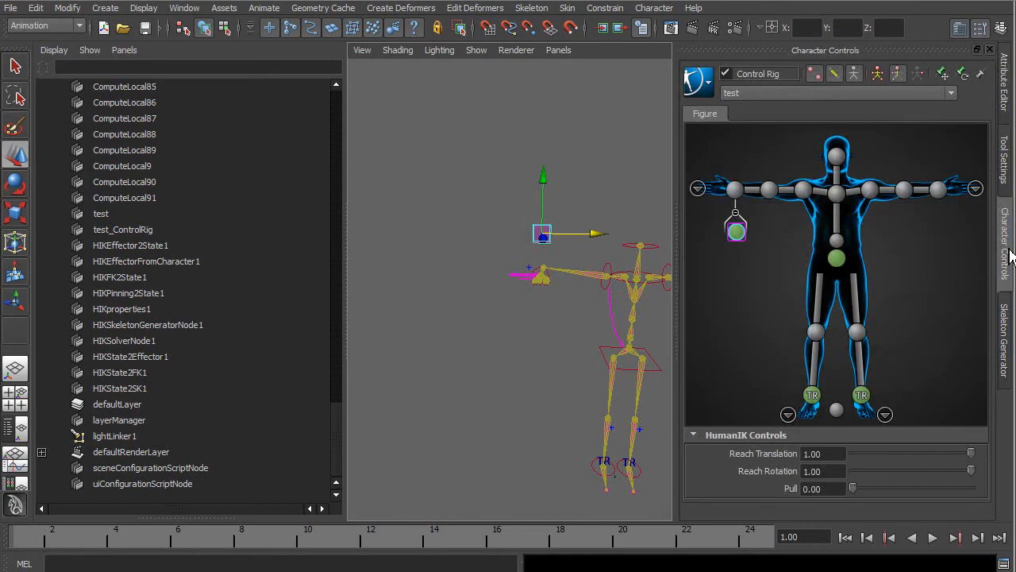
{"action": "left_click", "coordinate": [835, 75]}
{"action": "left_click_drag", "start_coordinate": [551, 415], "coordinate": [530, 381], "text": "alt"}
{"action": "left_click_drag", "start_coordinate": [528, 245], "coordinate": [490, 246]}
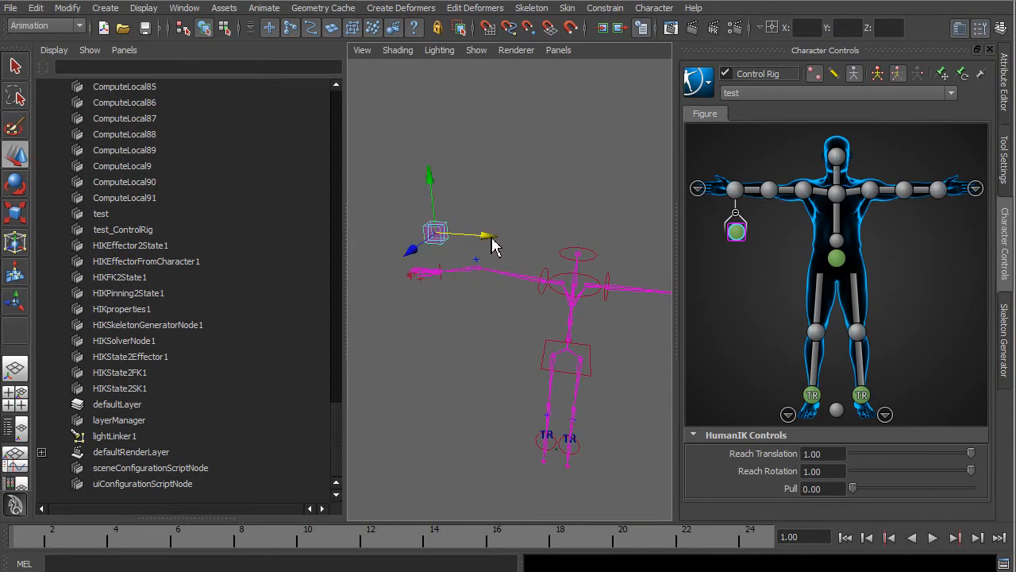
Undo the auxiliary effector's test moves and hide the rig's FK skeleton.
{"action": "key", "text": "ctrl+z"}
{"action": "key", "text": "ctrl+z"}
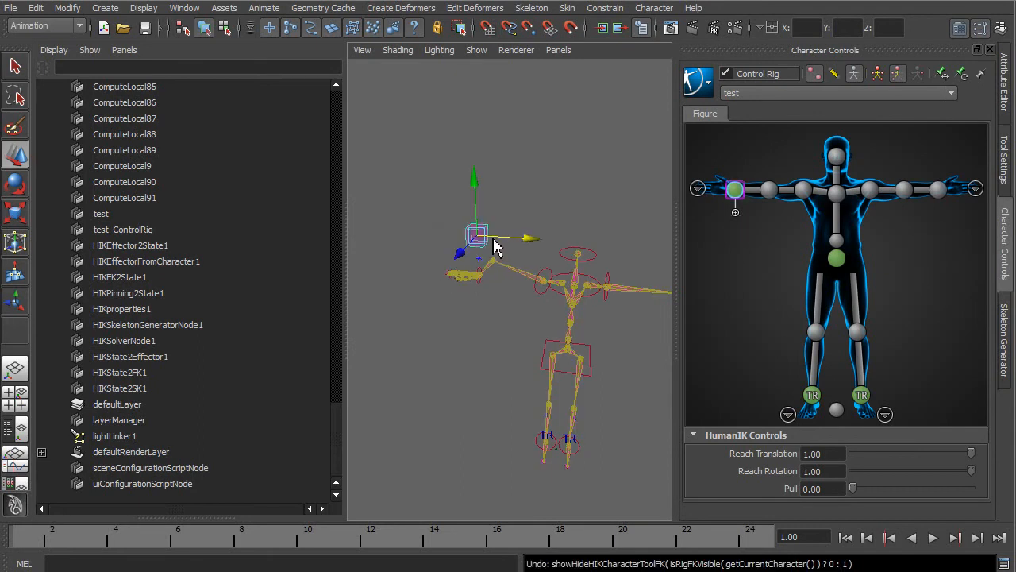
{"action": "key", "text": "ctrl+z"}
{"action": "left_click", "coordinate": [852, 77]}
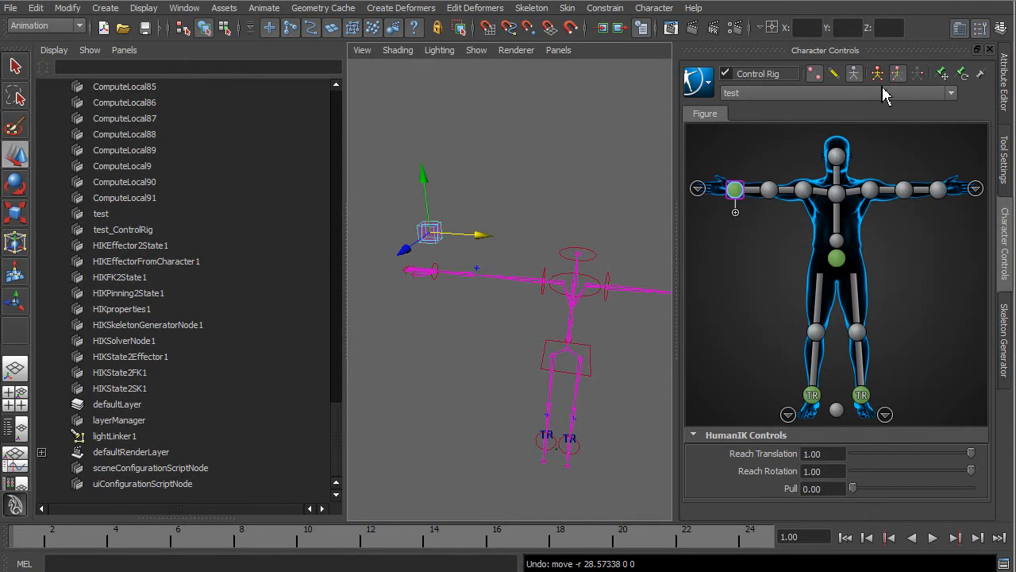
Switch to full-body mode, try moving the auxiliary effector about 28.3 units outward along X, and undo the move.
{"action": "left_click", "coordinate": [878, 73]}
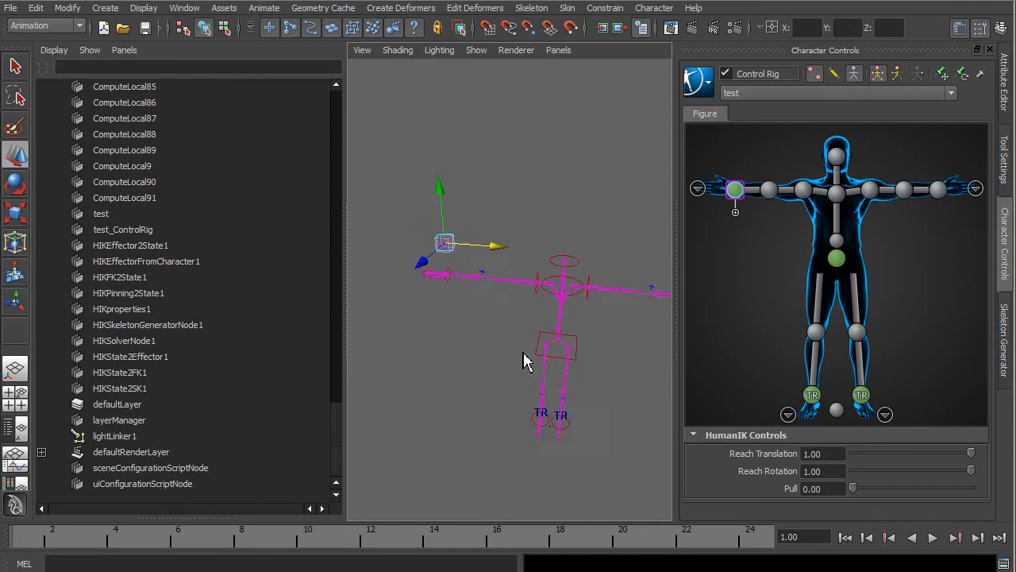
{"action": "left_click_drag", "start_coordinate": [512, 242], "coordinate": [477, 238]}
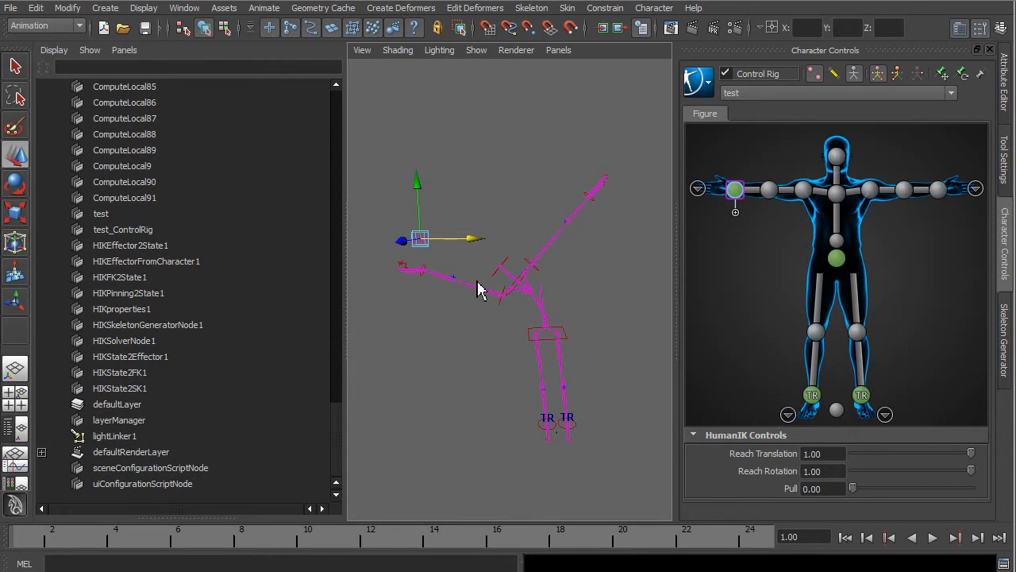
{"action": "key", "text": "ctrl+z"}
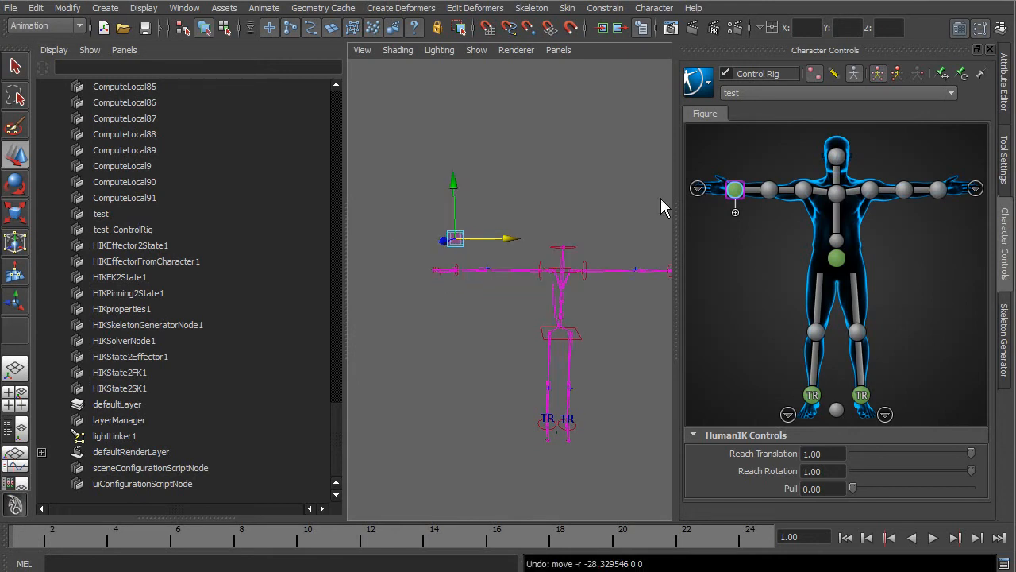
Switch to body-part mode, try moving the right wrist's auxiliary effector along X, and undo the moves.
{"action": "left_click", "coordinate": [897, 75]}
{"action": "left_click_drag", "start_coordinate": [526, 242], "coordinate": [551, 256]}
{"action": "key", "text": "ctrl+z"}
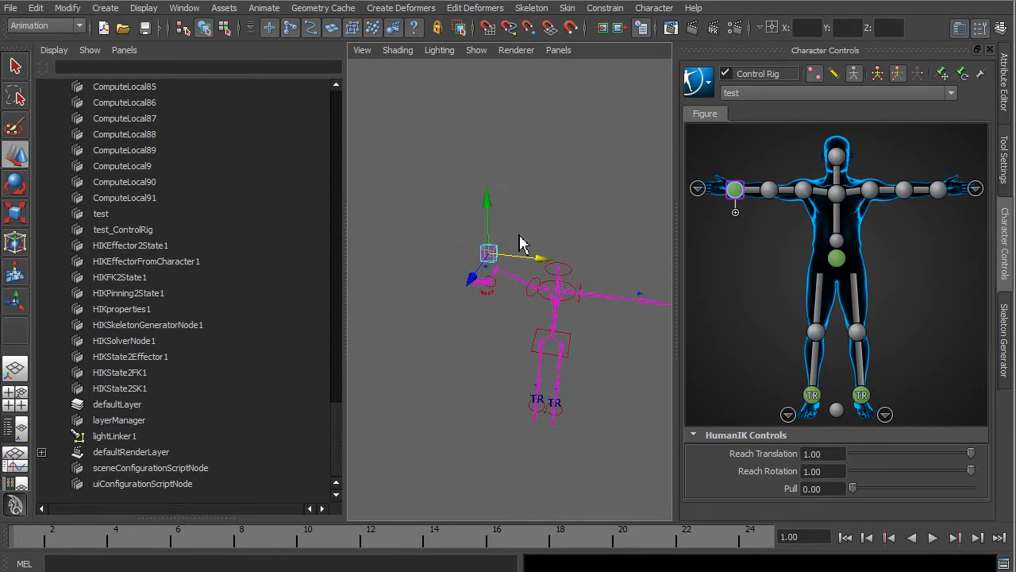
{"action": "left_click_drag", "start_coordinate": [488, 250], "coordinate": [505, 267], "text": "alt"}
{"action": "key", "text": "ctrl+z"}
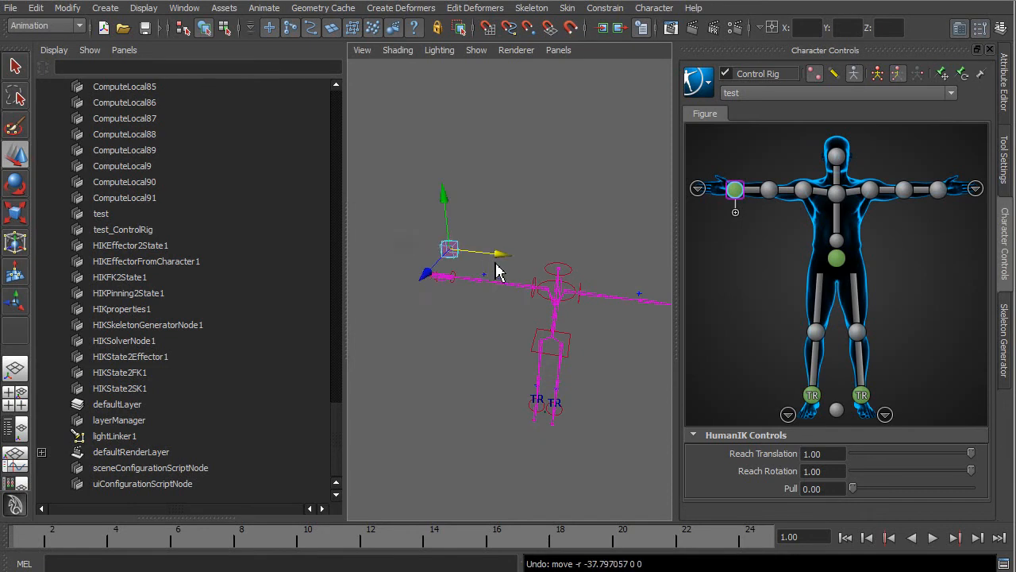
In full-body mode, move the auxiliary effector about 19.3 units outward along X and key it at frame 1.
{"action": "left_click_drag", "start_coordinate": [482, 360], "coordinate": [385, 364], "text": "alt"}
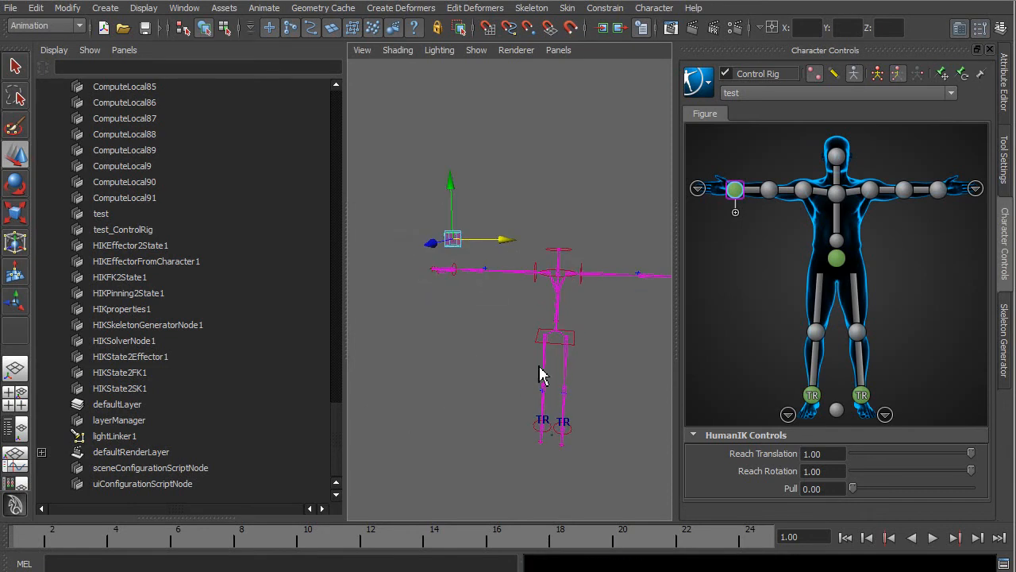
{"action": "left_click_drag", "start_coordinate": [505, 346], "coordinate": [519, 334], "text": "alt"}
{"action": "left_click_drag", "start_coordinate": [511, 239], "coordinate": [489, 240]}
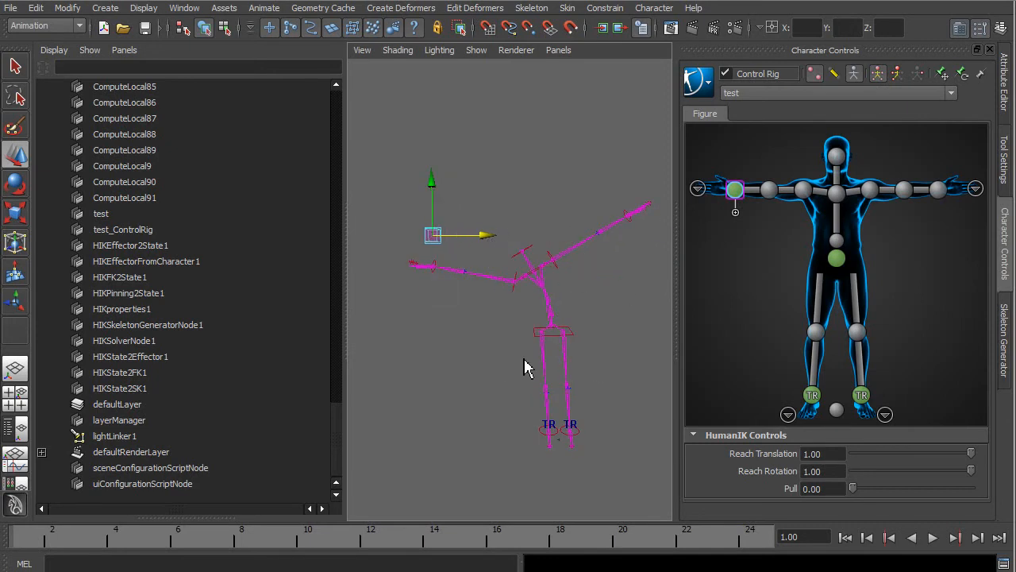
{"action": "key", "text": "s"}
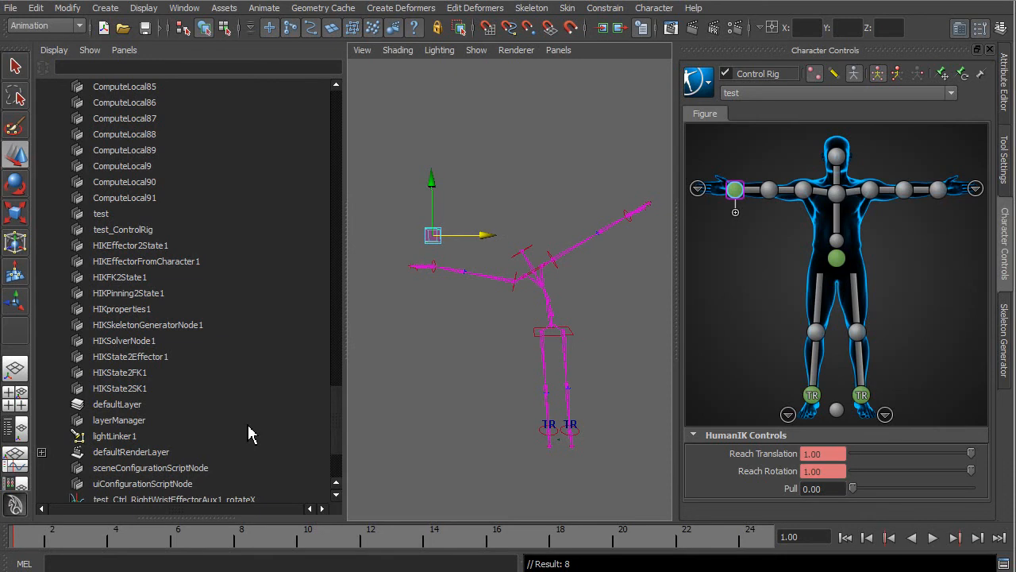
Review the auxiliary effector's animation curves in the scene list, and undo the key and the last move.
{"action": "left_click_drag", "start_coordinate": [337, 419], "coordinate": [335, 449]}
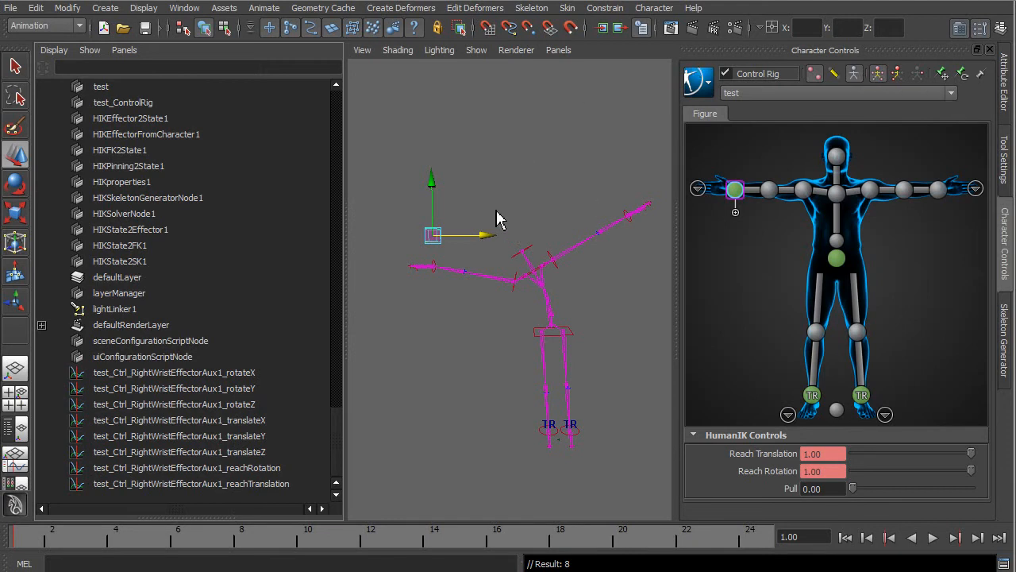
{"action": "key", "text": "ctrl+z"}
{"action": "key", "text": "ctrl+z"}
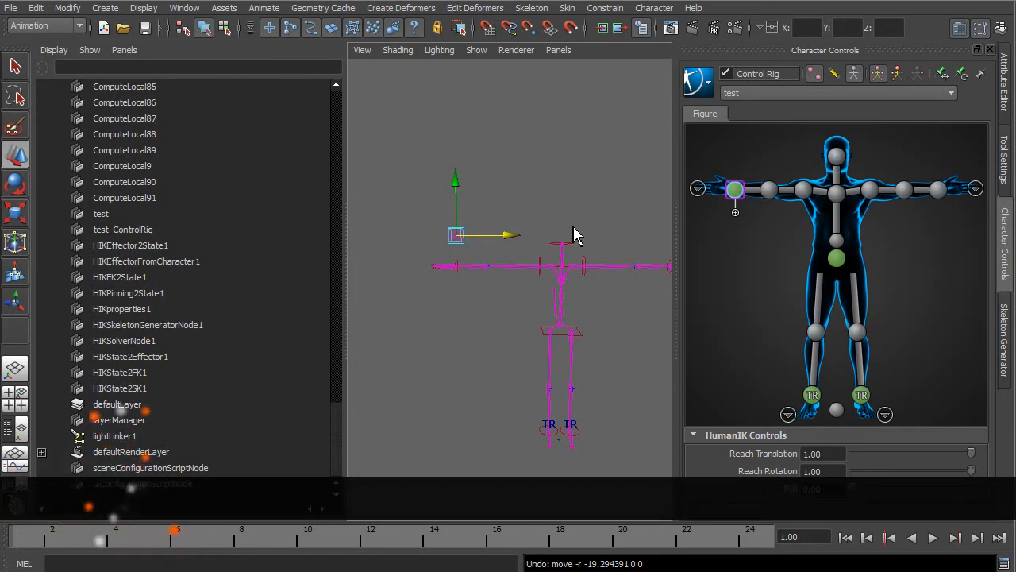
In body-part mode, key the right wrist's auxiliary effector at frame 1, review its animation curves, and undo the key.
{"action": "left_click", "coordinate": [736, 212]}
{"action": "left_click", "coordinate": [902, 76]}
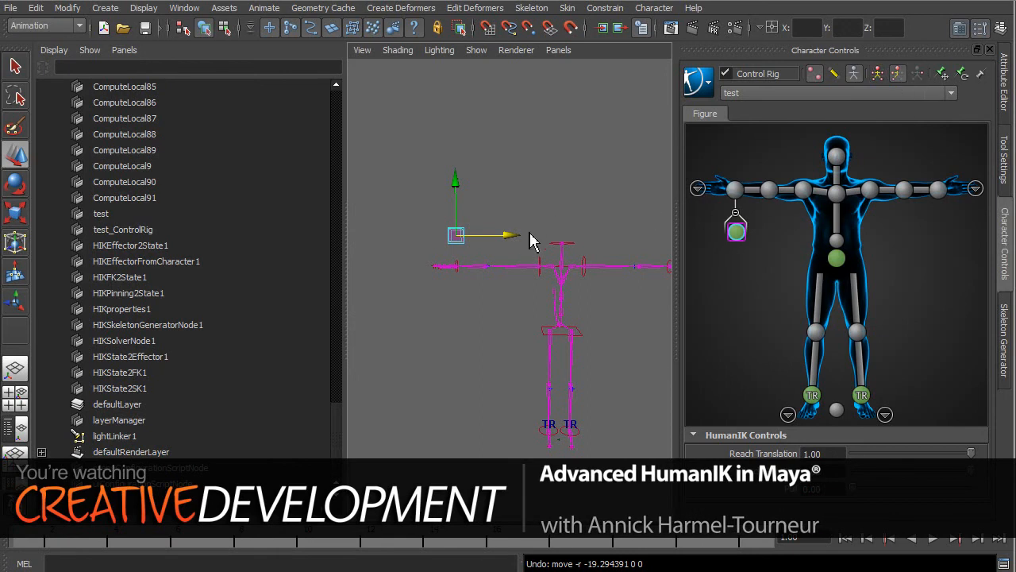
{"action": "key", "text": "s"}
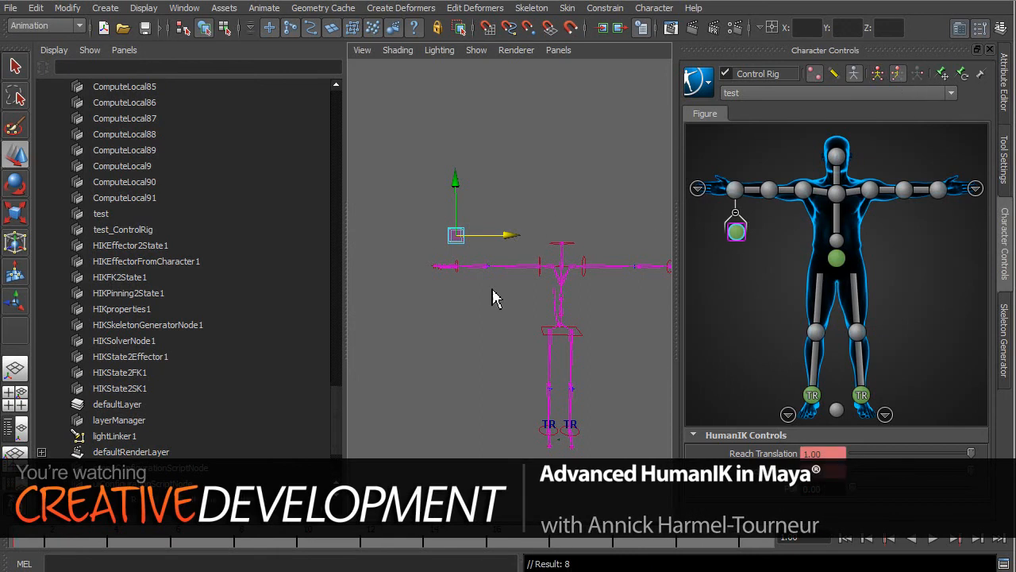
{"action": "scroll", "coordinate": [342, 428], "scroll_direction": "down", "scroll_amount": 3}
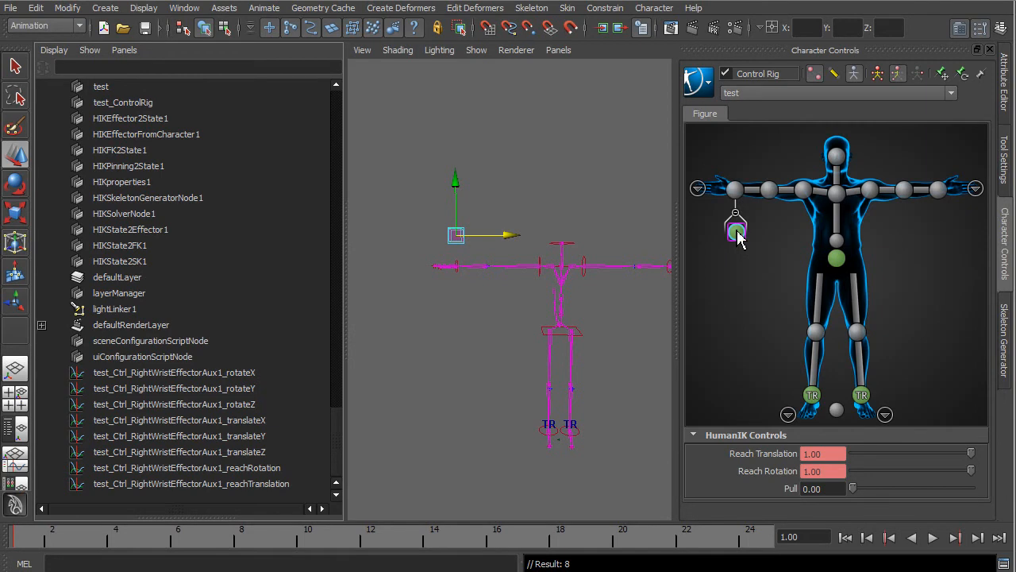
{"action": "key", "text": "ctrl+z"}
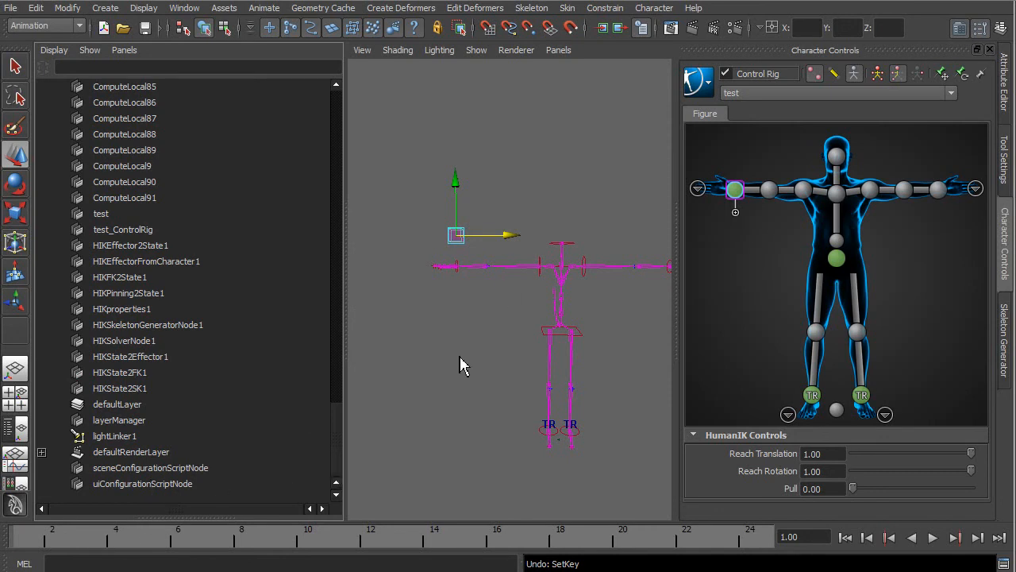
Key the main right wrist effector at frame 1, and move it inward along X towards the shoulder at frame 10.
{"action": "left_click_drag", "start_coordinate": [532, 392], "coordinate": [542, 410], "text": "alt"}
{"action": "middle_click_drag", "start_coordinate": [540, 404], "coordinate": [556, 408], "text": "alt"}
{"action": "left_click", "coordinate": [472, 281]}
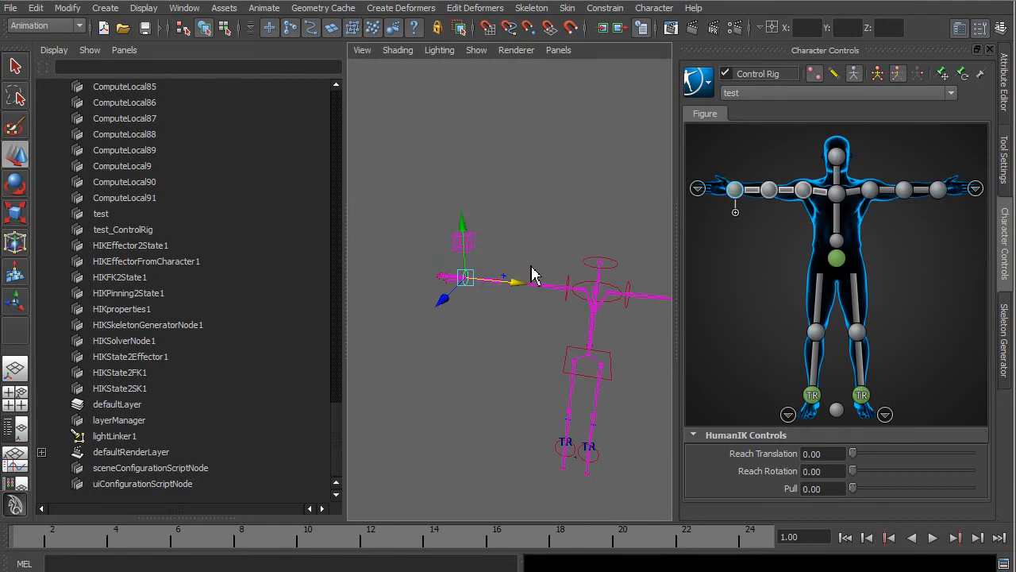
{"action": "key", "text": "s"}
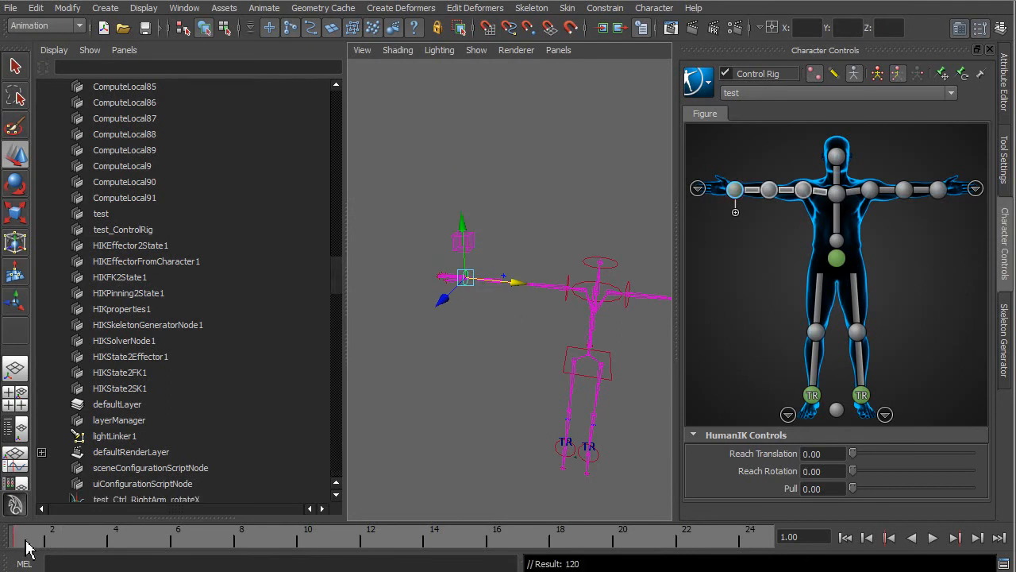
{"action": "left_click_drag", "start_coordinate": [23, 546], "coordinate": [307, 542]}
{"action": "left_click_drag", "start_coordinate": [509, 293], "coordinate": [574, 294]}
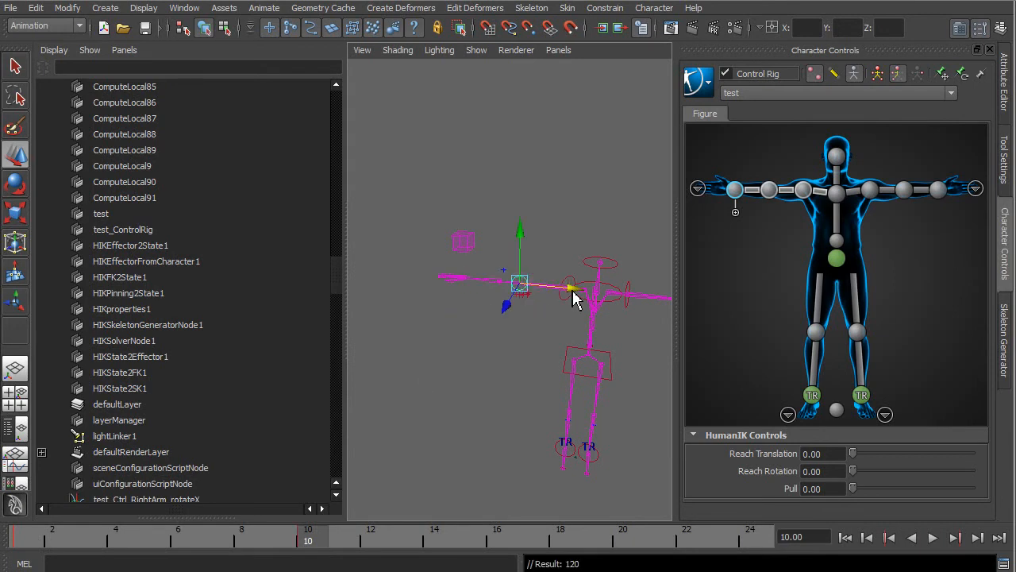
At frame 9, set the main right wrist effector's Reach Translation and Reach Rotation to 1.00.
{"action": "left_click_drag", "start_coordinate": [316, 546], "coordinate": [273, 545]}
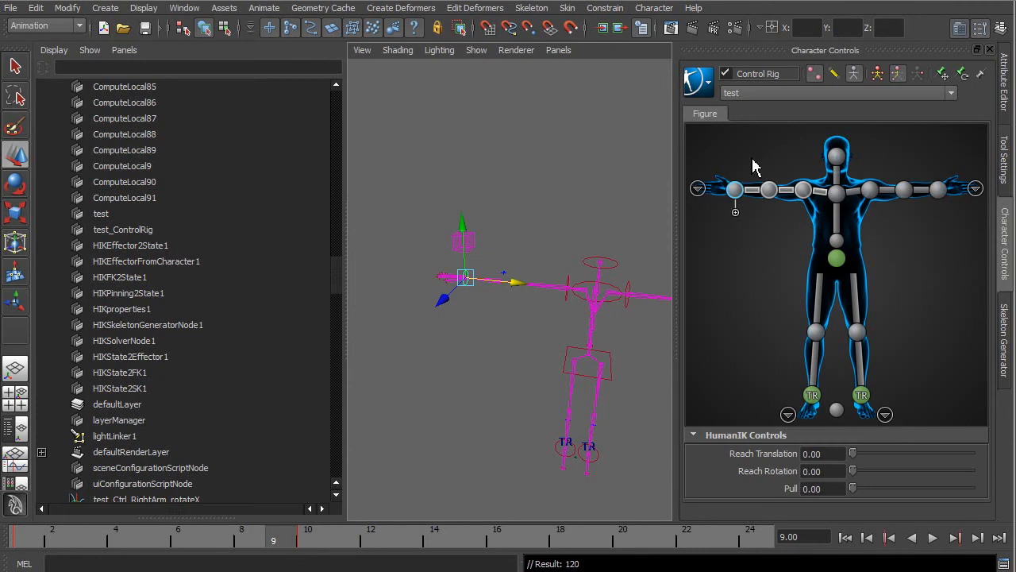
{"action": "left_click", "coordinate": [747, 207]}
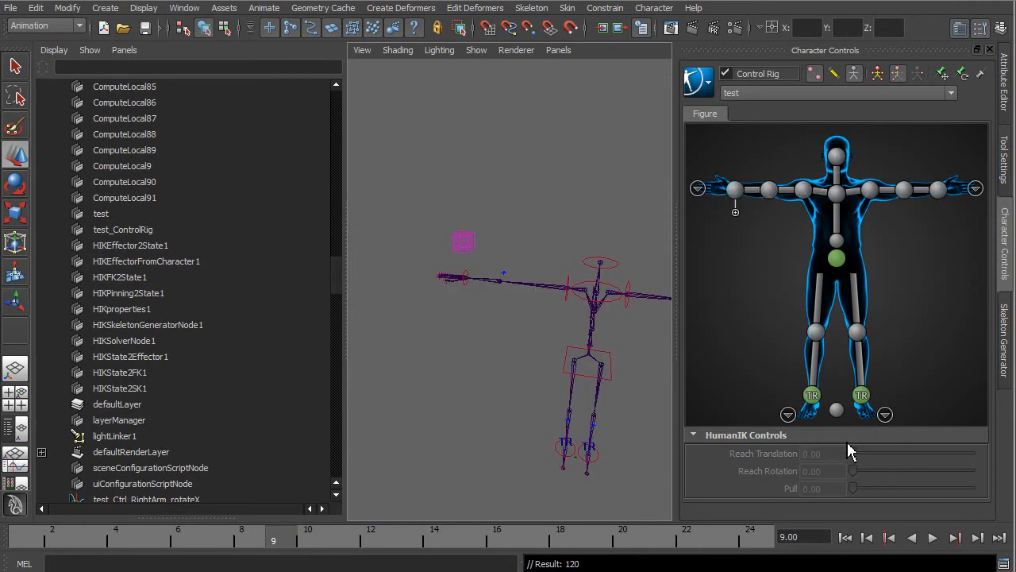
{"action": "left_click", "coordinate": [734, 189]}
{"action": "left_click_drag", "start_coordinate": [874, 451], "coordinate": [1012, 473]}
{"action": "left_click_drag", "start_coordinate": [875, 476], "coordinate": [1003, 493]}
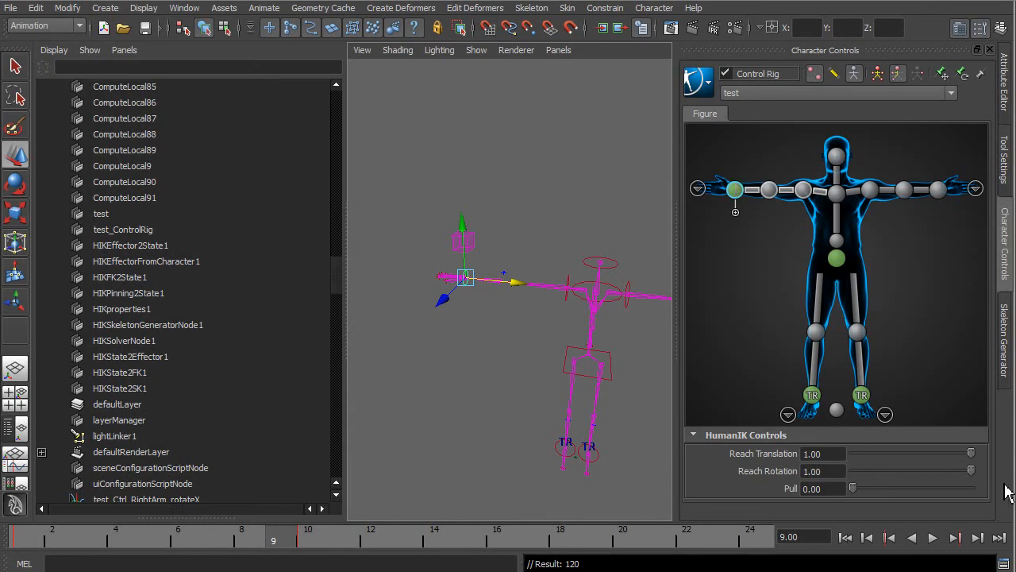
At frame 10, set the right wrist auxiliary effector's Reach Translation to 0.00.
{"action": "left_click_drag", "start_coordinate": [272, 544], "coordinate": [323, 552]}
{"action": "left_click_drag", "start_coordinate": [478, 418], "coordinate": [489, 453], "text": "alt"}
{"action": "right_click_drag", "start_coordinate": [489, 453], "coordinate": [600, 463], "text": "alt"}
{"action": "middle_click_drag", "start_coordinate": [537, 440], "coordinate": [573, 462], "text": "alt"}
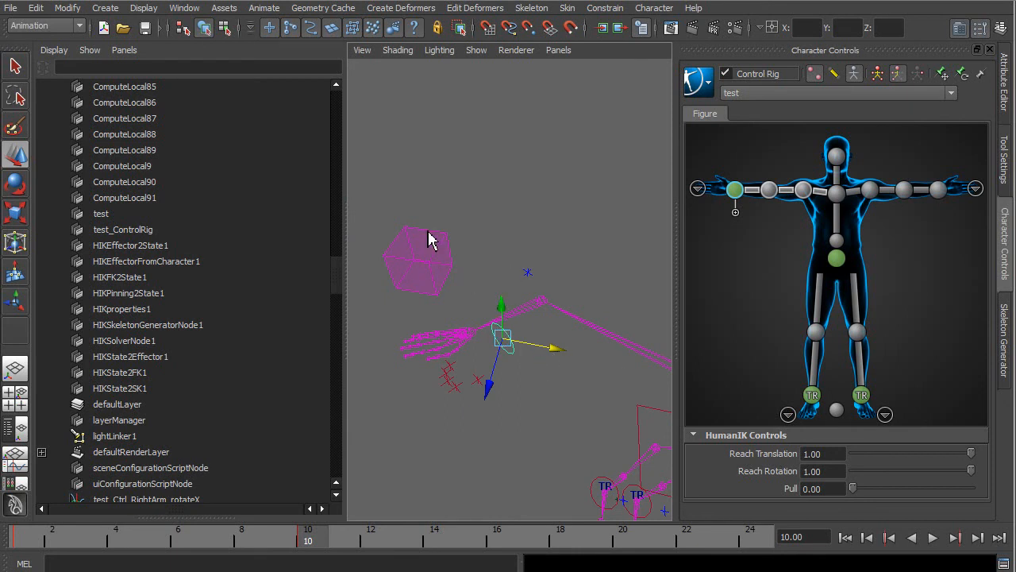
{"action": "left_click", "coordinate": [735, 212]}
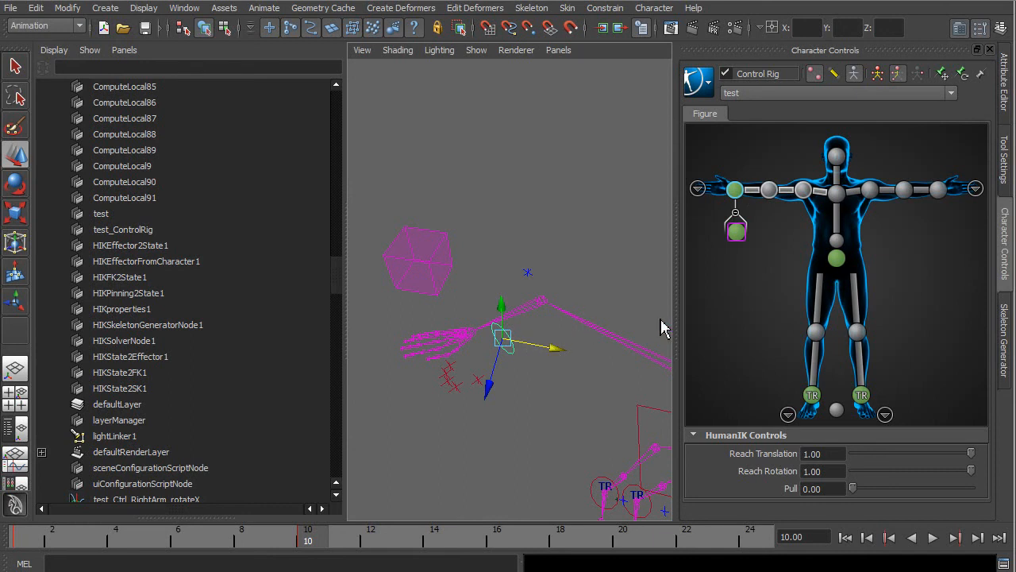
{"action": "left_click", "coordinate": [735, 230]}
{"action": "left_click_drag", "start_coordinate": [972, 454], "coordinate": [846, 455]}
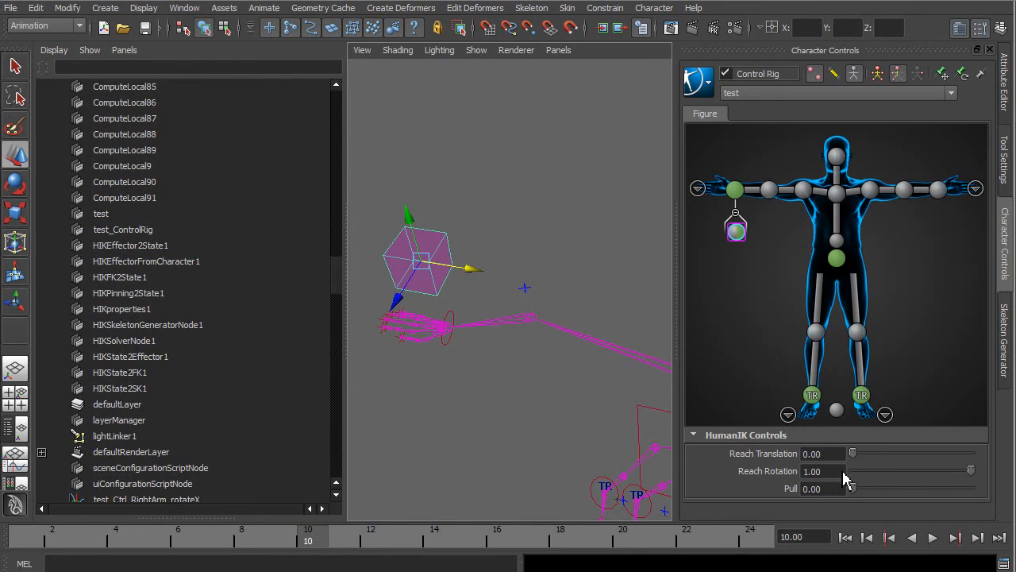
Set the right wrist auxiliary effector's Reach Rotation to 0.00 and move the current time to frame 5.
{"action": "left_click_drag", "start_coordinate": [963, 471], "coordinate": [837, 477]}
{"action": "left_click_drag", "start_coordinate": [35, 544], "coordinate": [166, 543]}
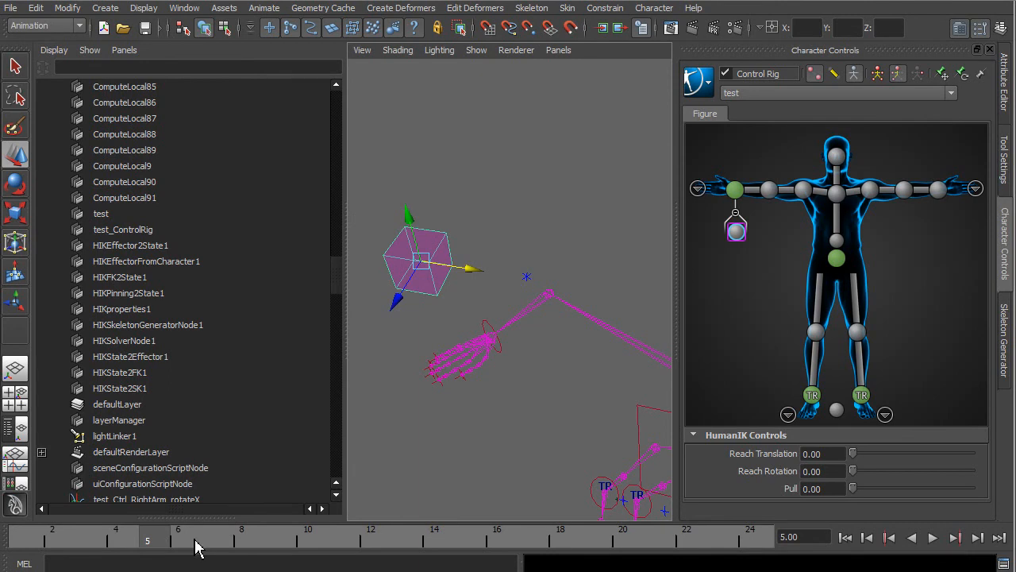
{"action": "mouse_move", "coordinate": [187, 547]}
{"action": "left_mouse_down"}
{"action": "mouse_move", "coordinate": [405, 544]}
{"action": "mouse_move", "coordinate": [170, 544]}
{"action": "mouse_move", "coordinate": [194, 545]}
{"action": "left_mouse_up"}
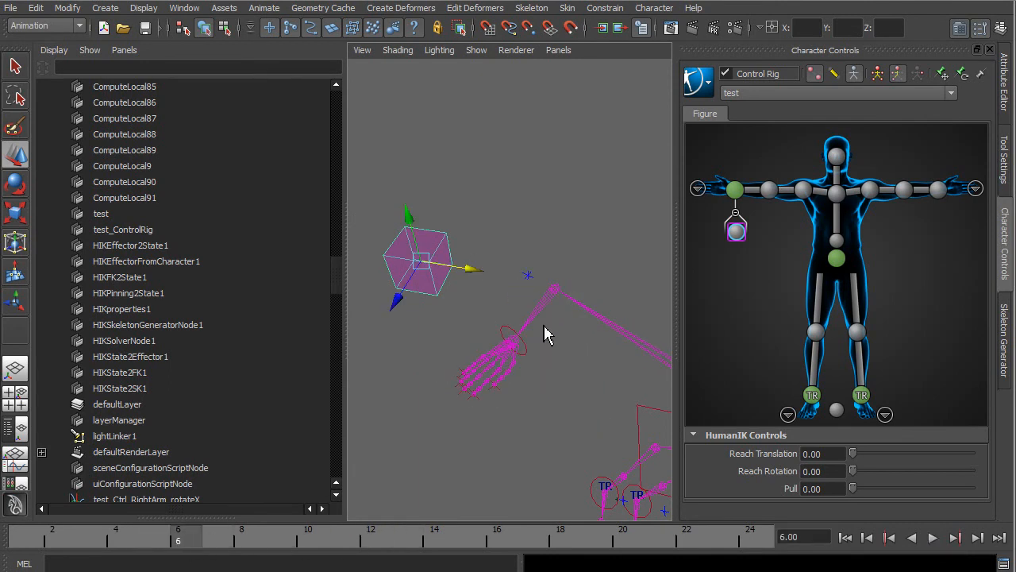
{"action": "left_click", "coordinate": [167, 547]}
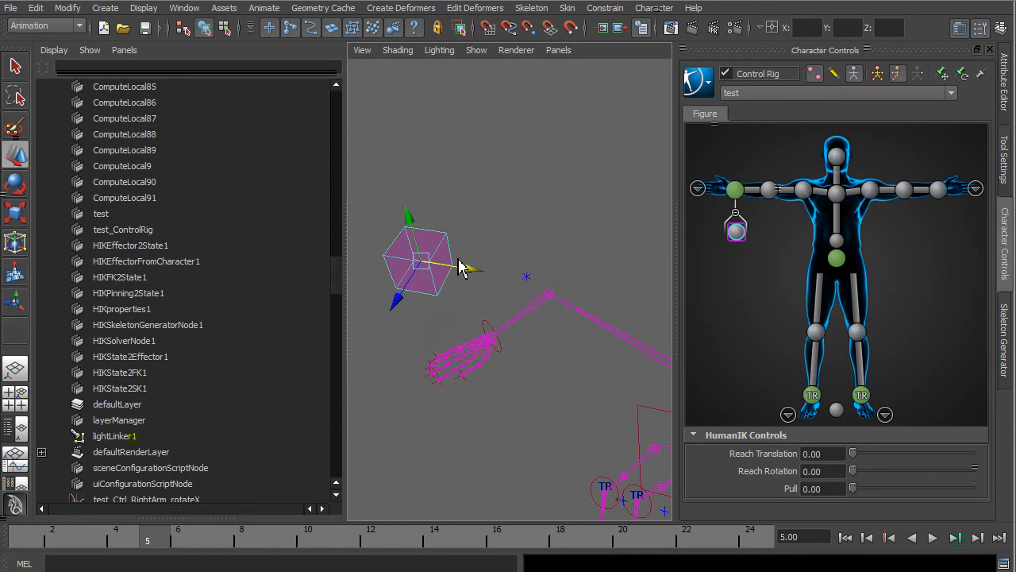
At frame 5, set the right wrist auxiliary effector's Reach Translation and Reach Rotation to 1.00 and key both attributes.
{"action": "left_click", "coordinate": [766, 270]}
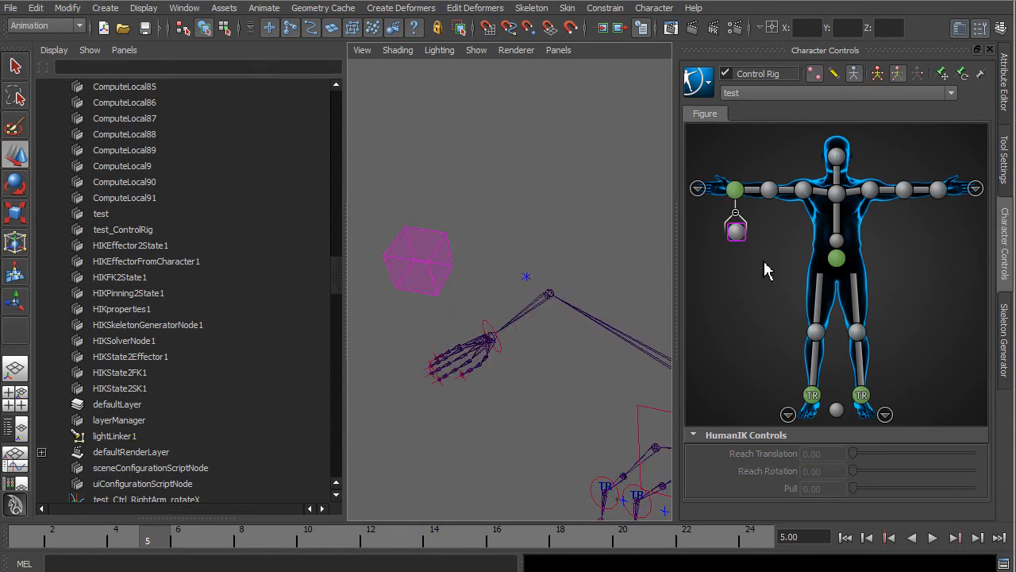
{"action": "left_click", "coordinate": [736, 228]}
{"action": "left_click_drag", "start_coordinate": [853, 452], "coordinate": [972, 454]}
{"action": "left_click_drag", "start_coordinate": [854, 470], "coordinate": [984, 481]}
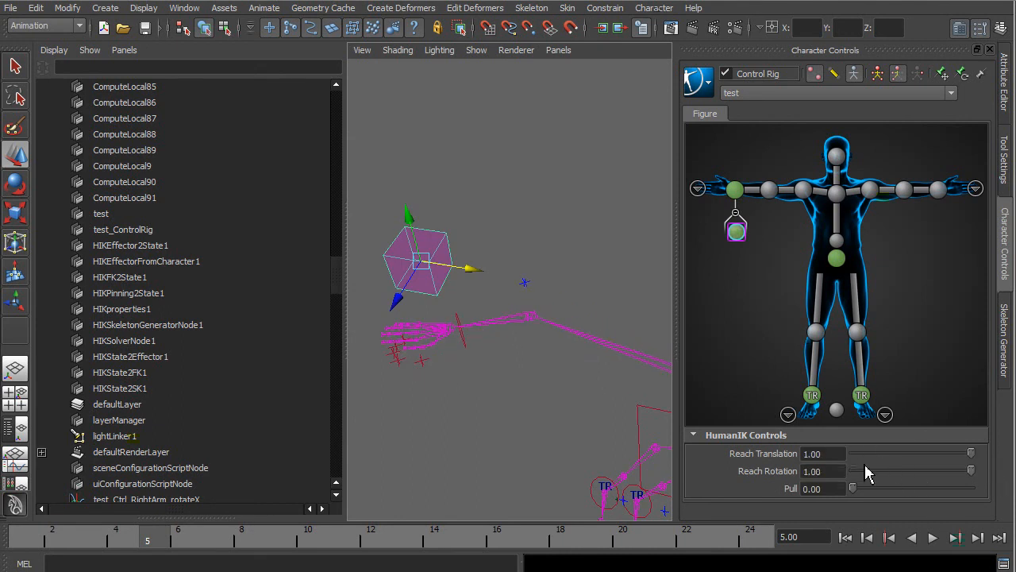
{"action": "right_click", "coordinate": [778, 453]}
{"action": "left_click", "coordinate": [811, 475]}
{"action": "right_click", "coordinate": [774, 471]}
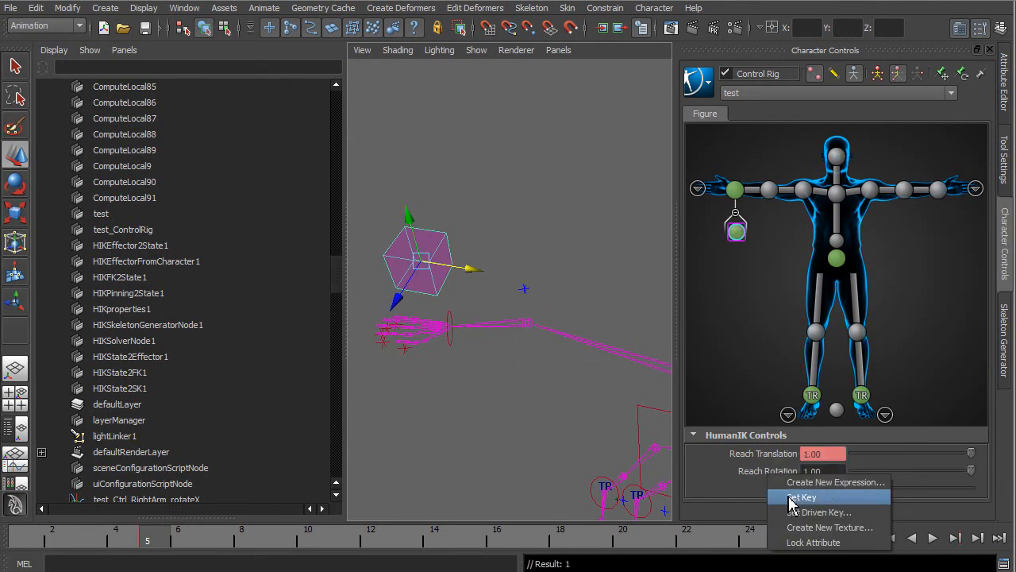
{"action": "left_click", "coordinate": [811, 493]}
Set and key the main right wrist effector's Reach Translation and Reach Rotation at 0.00 on frame 5, and play back the animation.
{"action": "left_click", "coordinate": [737, 191]}
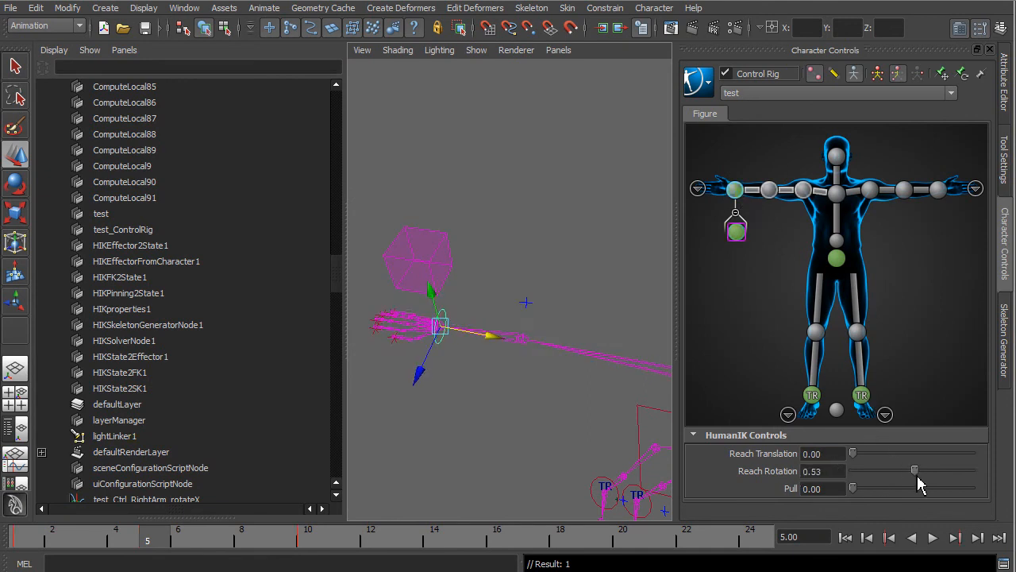
{"action": "right_click", "coordinate": [762, 460]}
{"action": "left_click", "coordinate": [786, 476]}
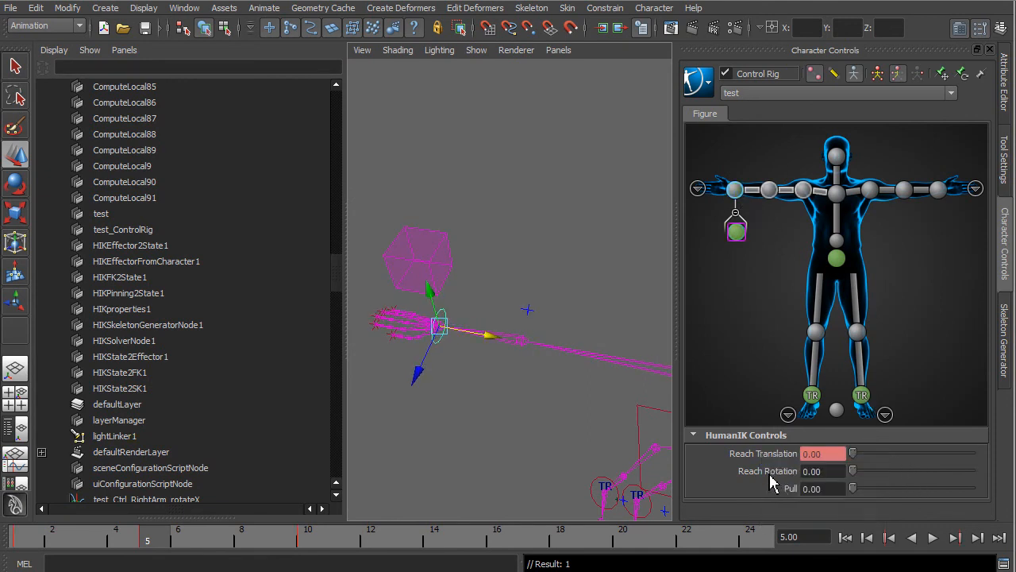
{"action": "right_click", "coordinate": [770, 474]}
{"action": "left_click", "coordinate": [798, 496]}
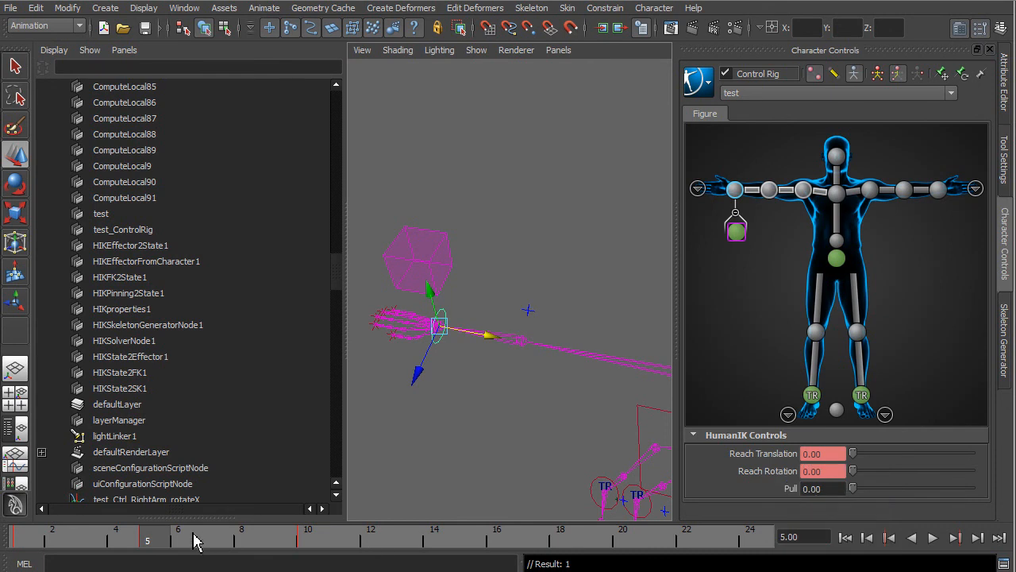
{"action": "key", "text": "alt+v"}
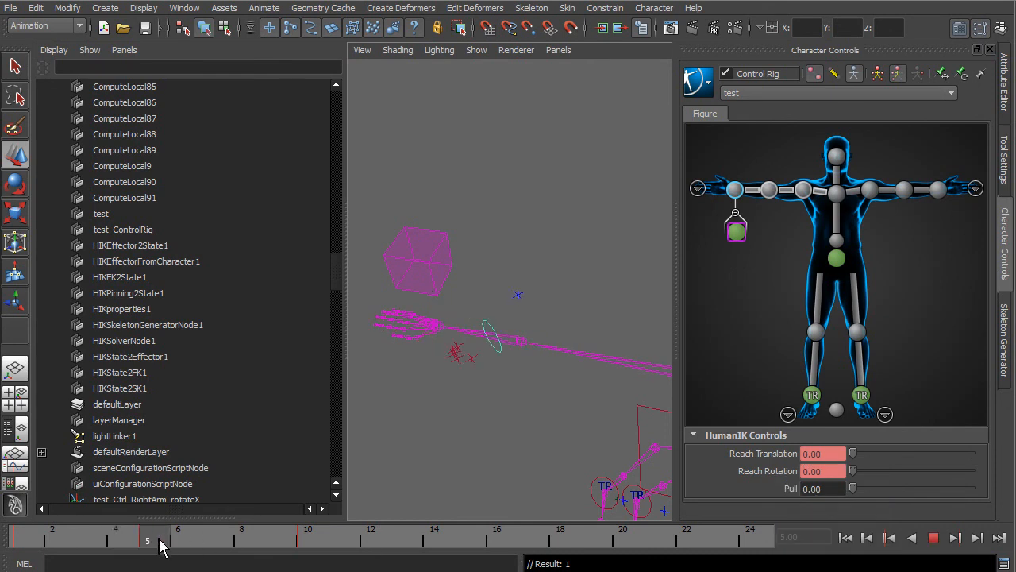
{"action": "left_click", "coordinate": [159, 546]}
Try moving the right wrist's auxiliary effector inward towards the shoulder at frame 5, and undo the move.
{"action": "left_click", "coordinate": [443, 287]}
{"action": "left_click_drag", "start_coordinate": [425, 274], "coordinate": [486, 264]}
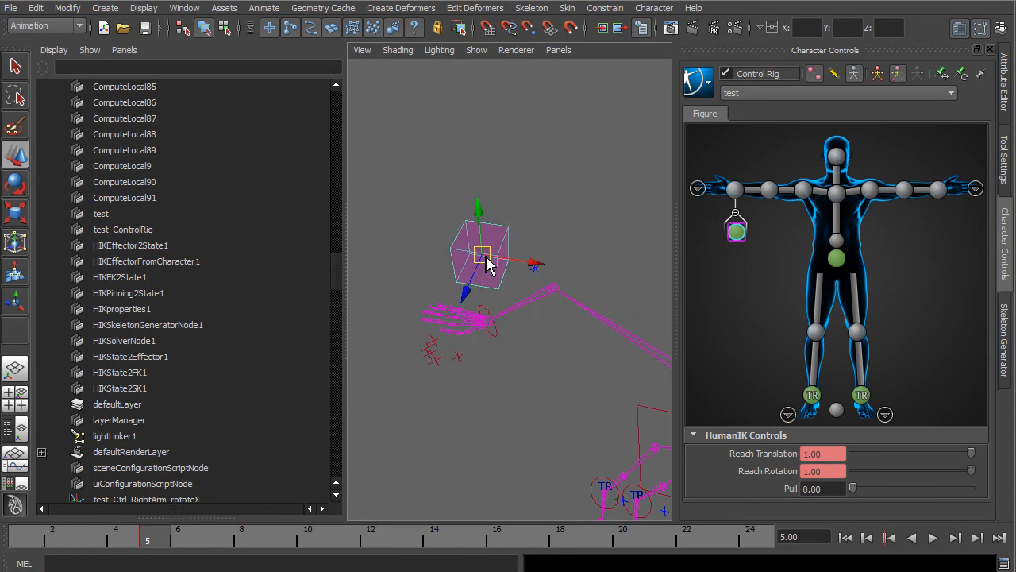
{"action": "left_click_drag", "start_coordinate": [532, 371], "coordinate": [550, 414], "text": "alt"}
{"action": "scroll", "coordinate": [531, 368], "scroll_direction": "down", "scroll_amount": 3}
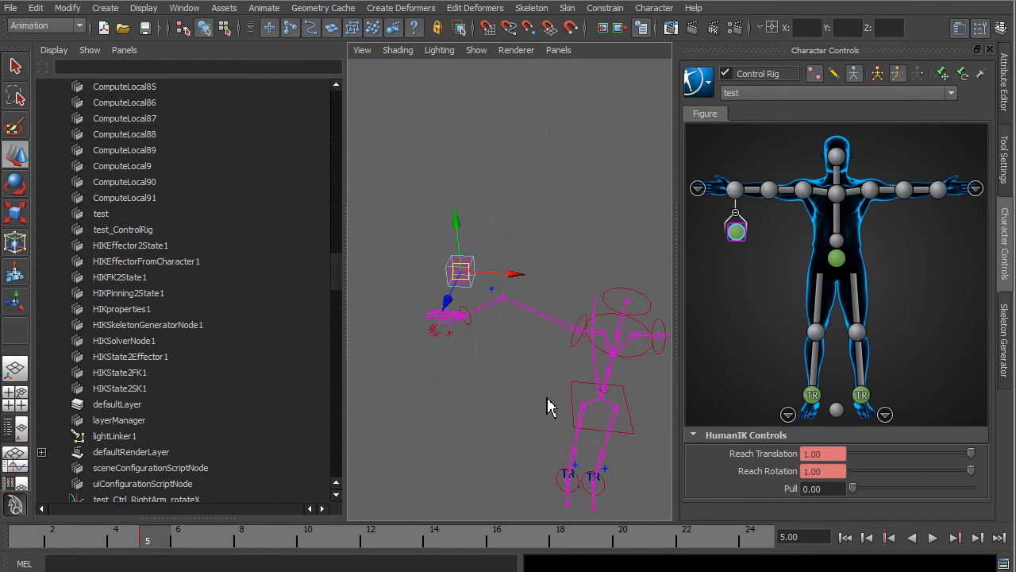
{"action": "key", "text": "ctrl+z"}
{"action": "key", "text": "ctrl+z"}
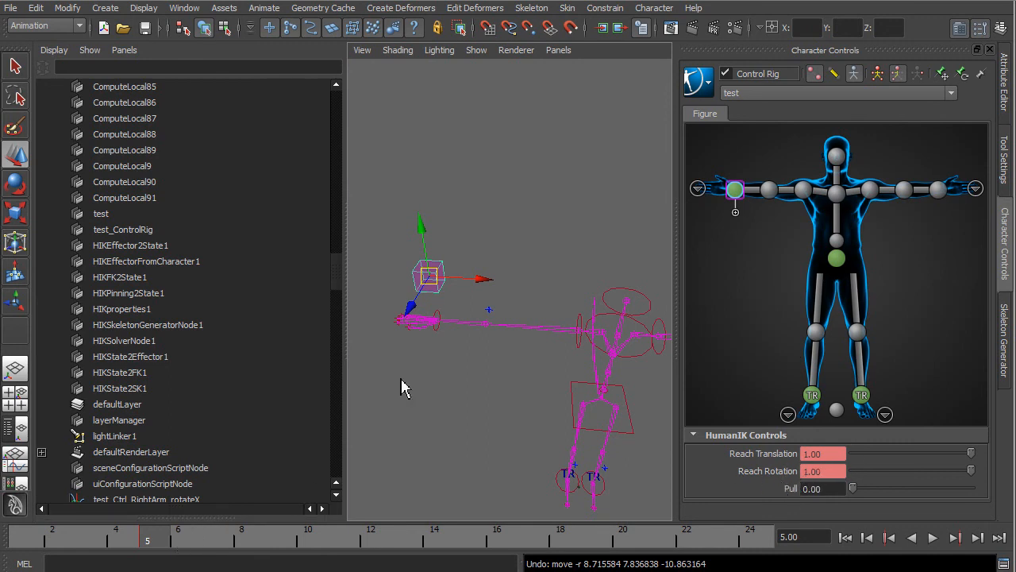
Move the right wrist's auxiliary effector inward and up above head height, and apply the control rig's Stance Pose.
{"action": "left_click_drag", "start_coordinate": [497, 288], "coordinate": [555, 231]}
{"action": "left_click_drag", "start_coordinate": [534, 404], "coordinate": [443, 384], "text": "alt"}
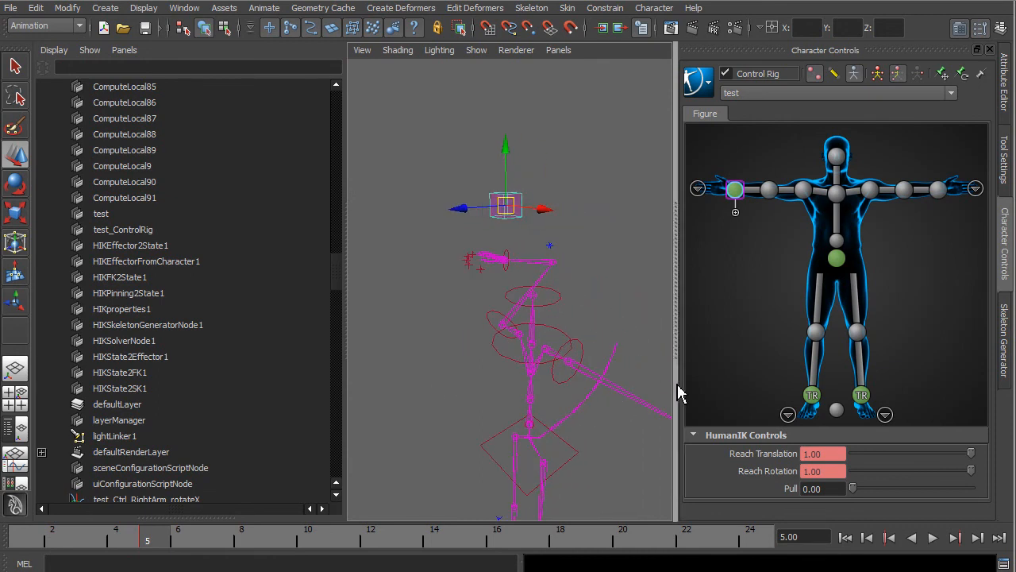
{"action": "left_click", "coordinate": [698, 80]}
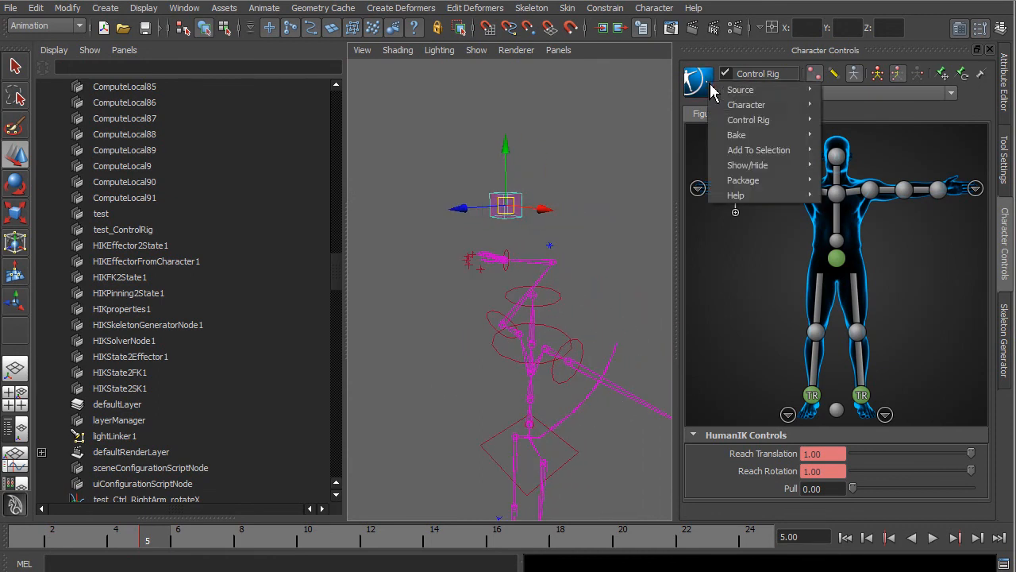
{"action": "mouse_move", "coordinate": [746, 120]}
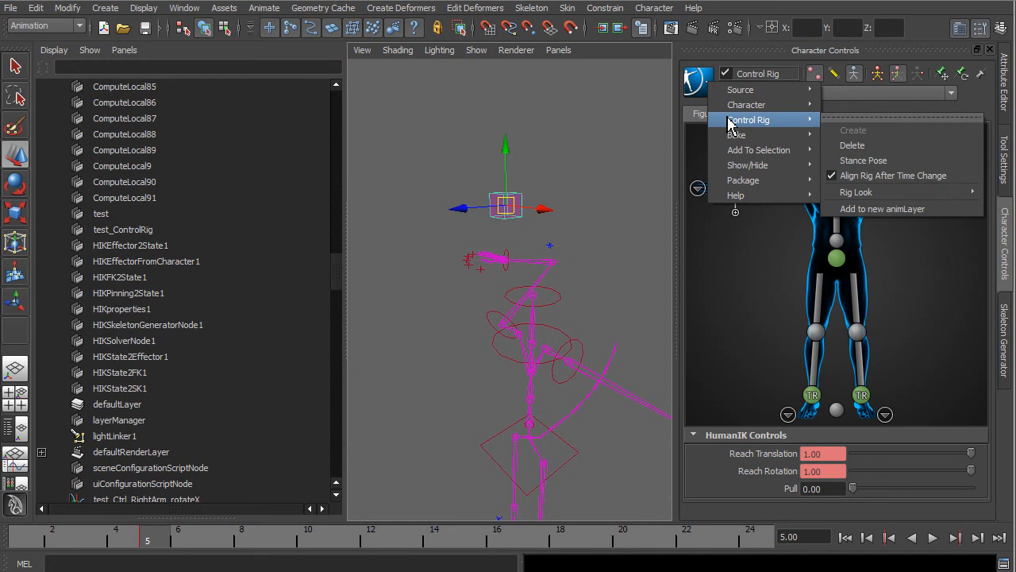
{"action": "left_click", "coordinate": [857, 163]}
{"action": "left_click_drag", "start_coordinate": [495, 389], "coordinate": [585, 440], "text": "alt"}
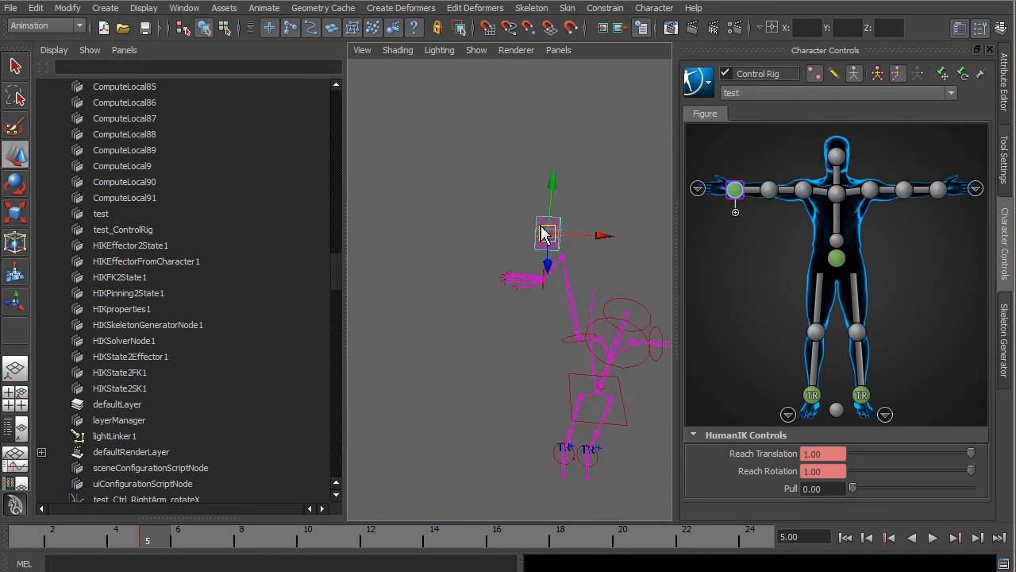
{"action": "left_click_drag", "start_coordinate": [542, 390], "coordinate": [473, 401], "text": "alt"}
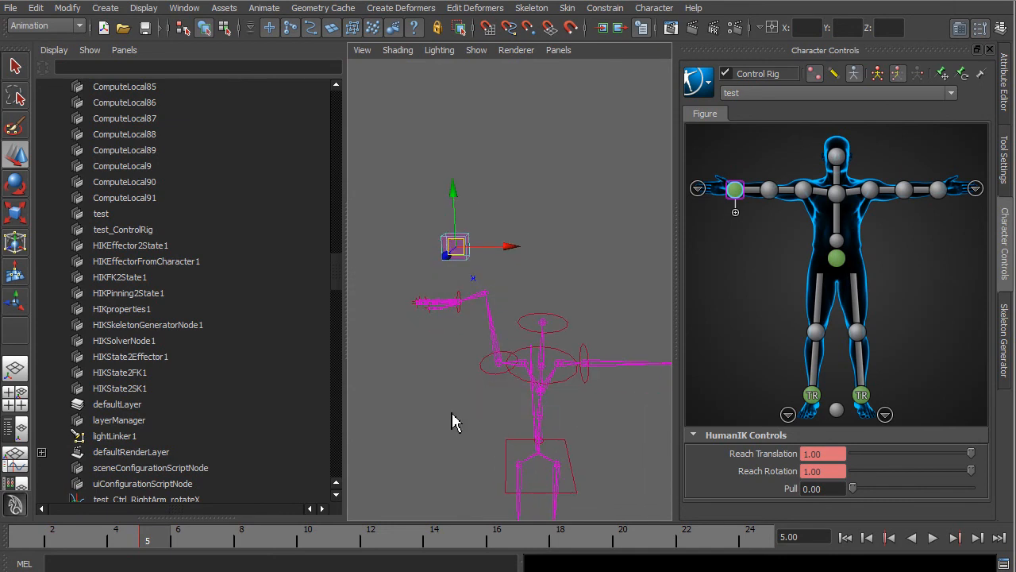
Widen the 3D view by narrowing the Outliner, and inspect the raised right arm from the side.
{"action": "left_click_drag", "start_coordinate": [347, 393], "coordinate": [224, 401]}
{"action": "left_click_drag", "start_coordinate": [365, 442], "coordinate": [381, 430], "text": "alt"}
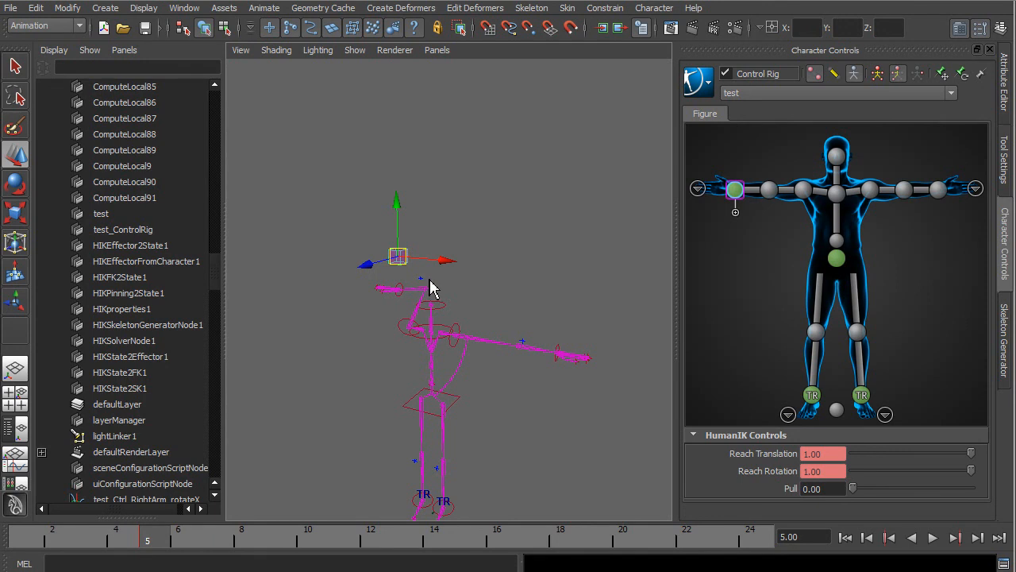
{"action": "left_click_drag", "start_coordinate": [429, 288], "coordinate": [492, 411], "text": "alt"}
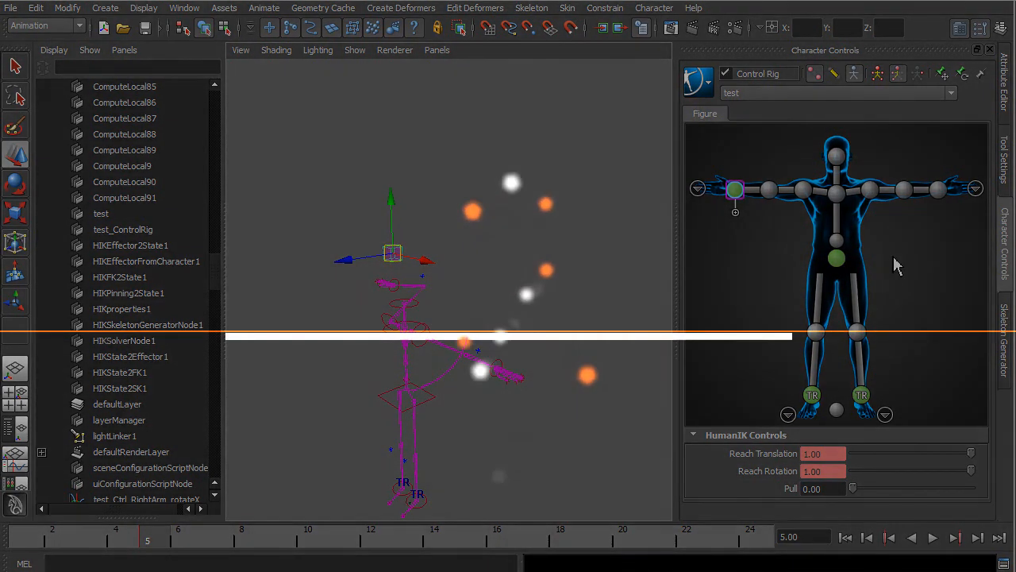